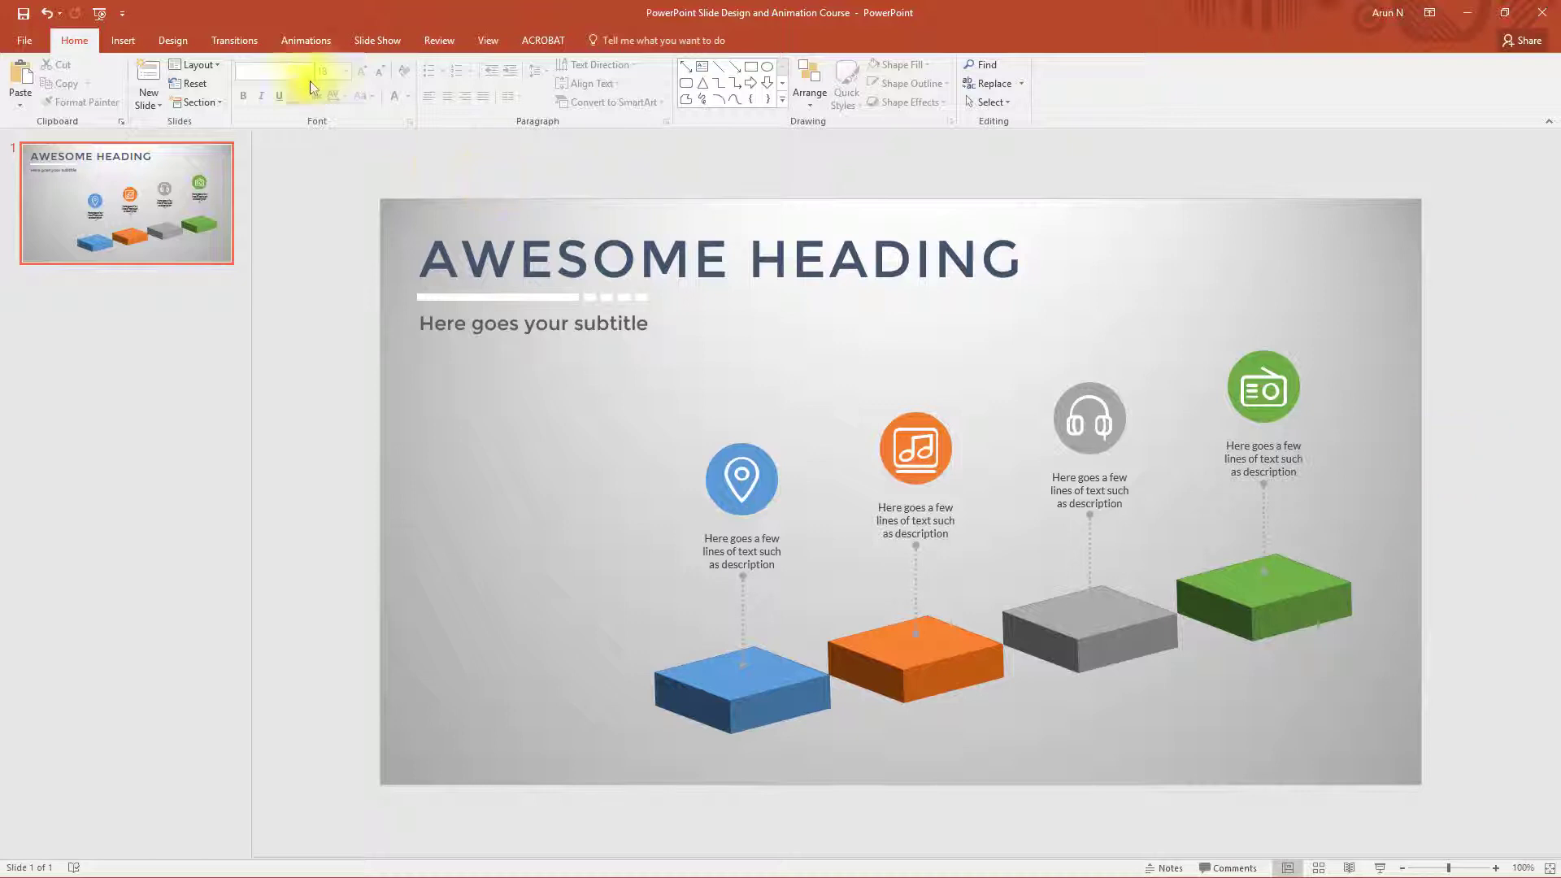
Apply the Compress entrance from More Entrance Effects to the 'AWESOME HEADING' title.
click(300, 42)
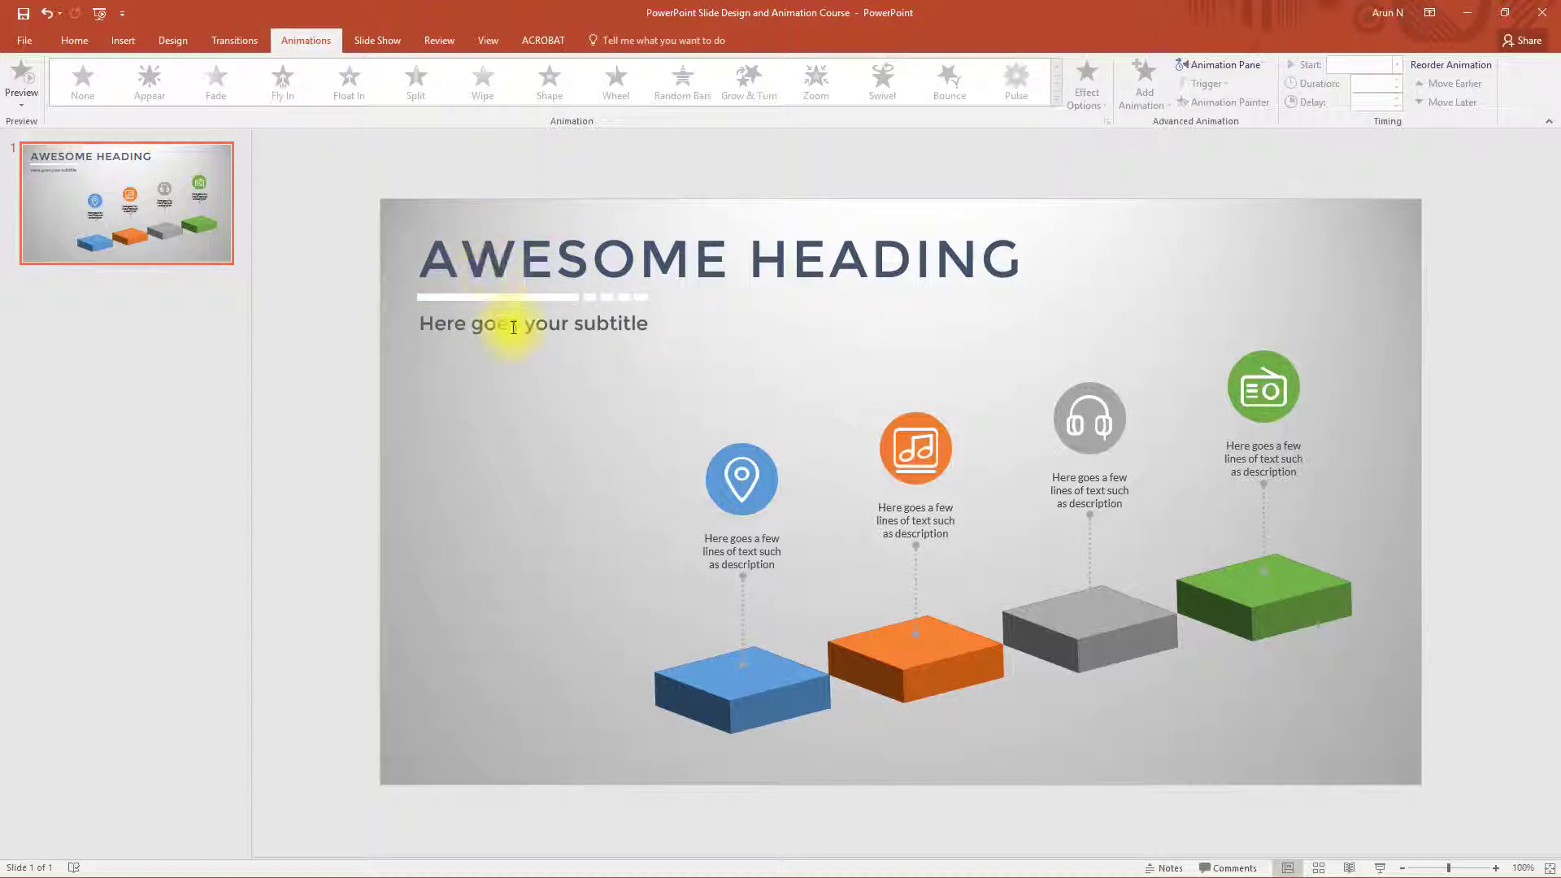
click(513, 256)
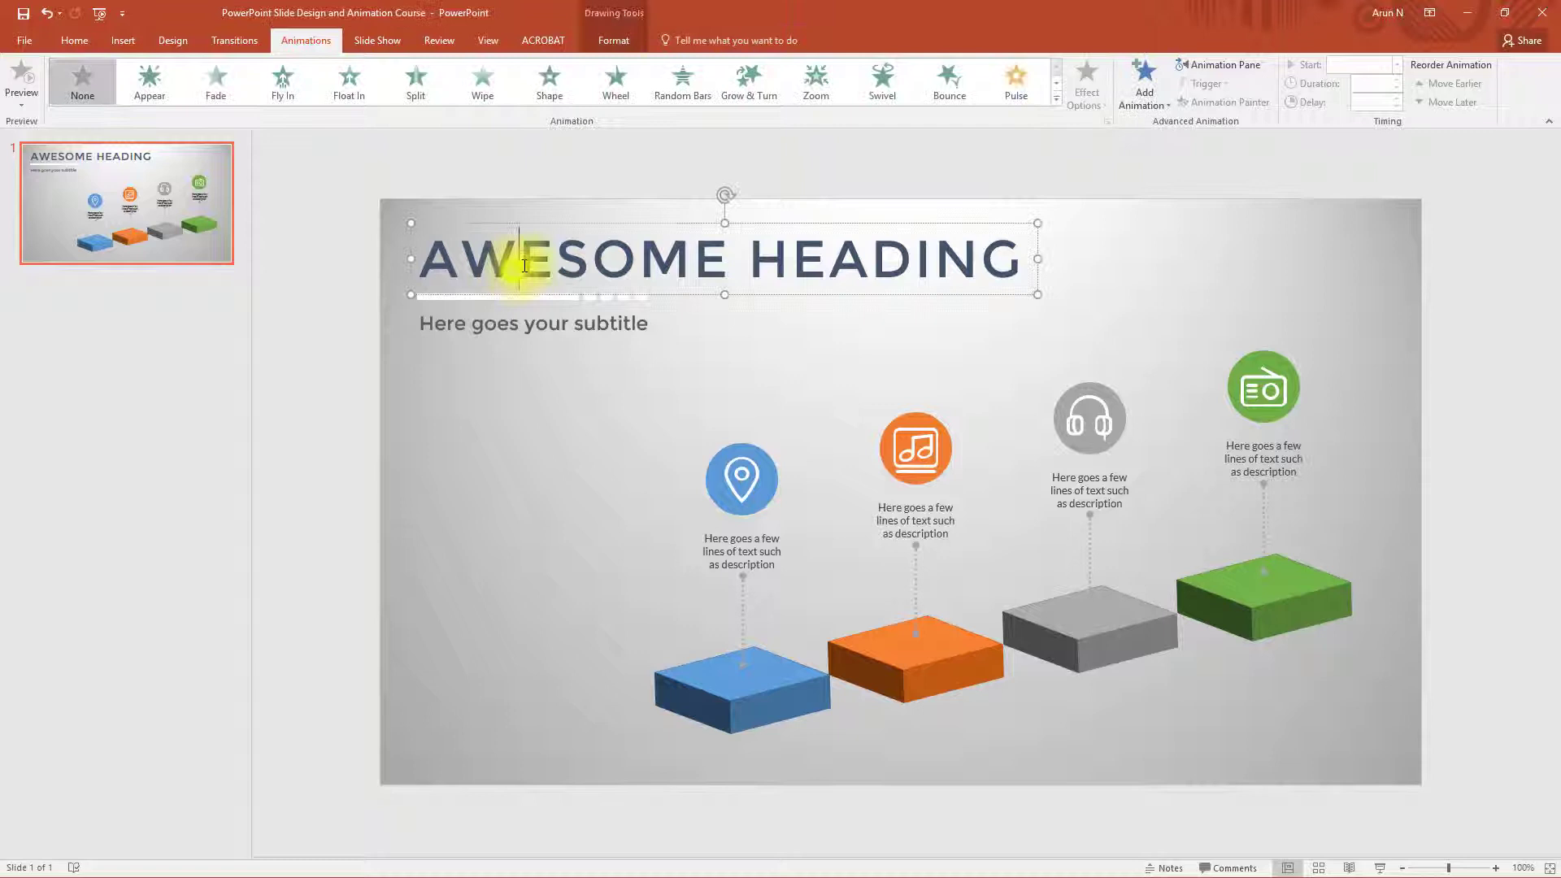
click(1137, 104)
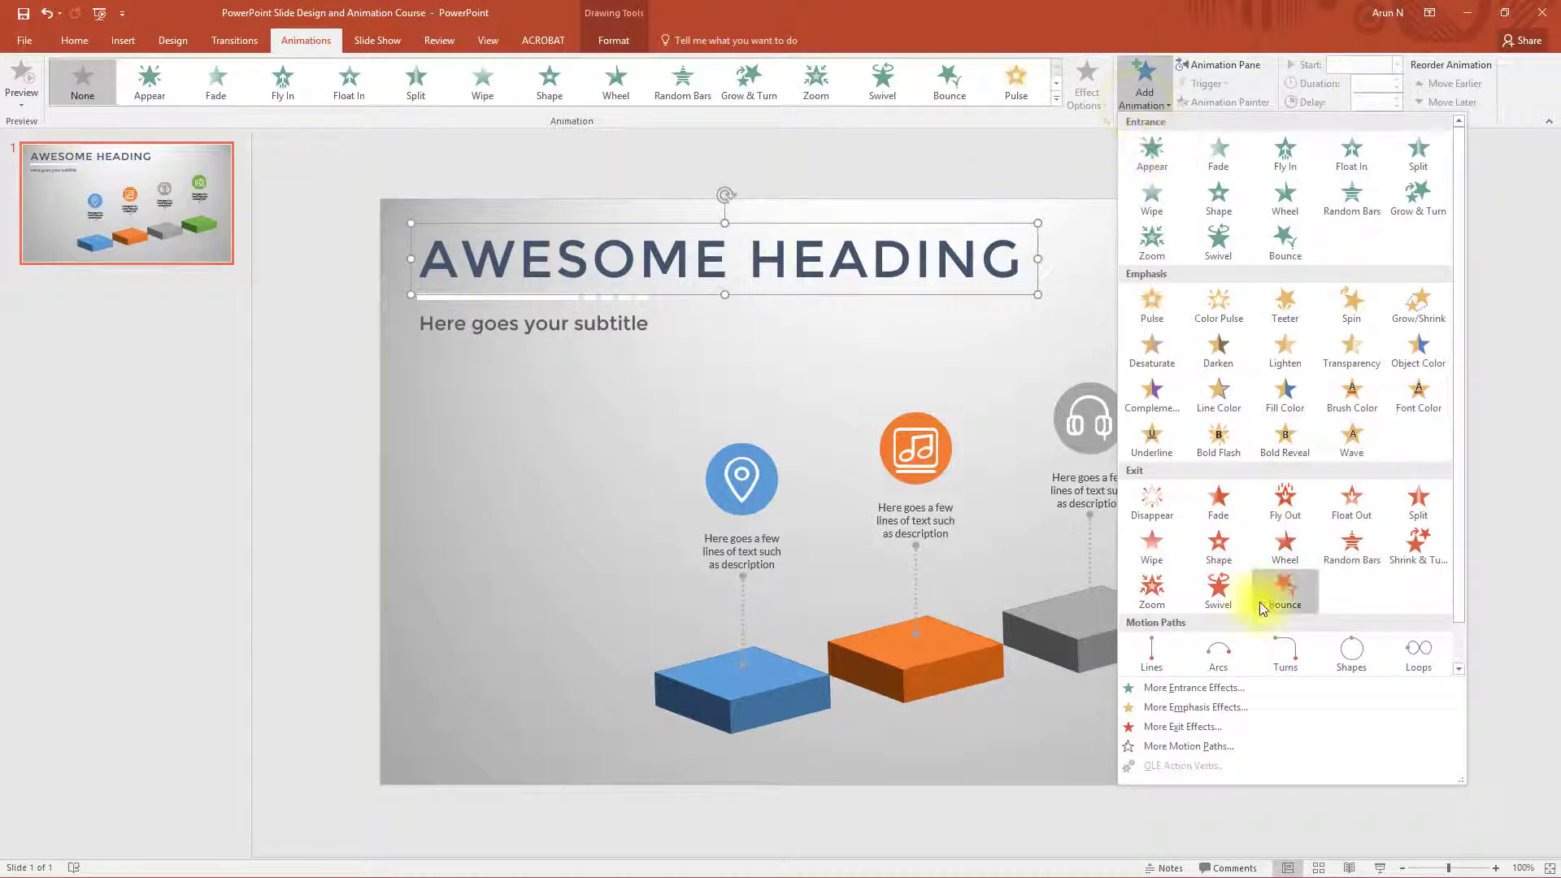
click(1211, 687)
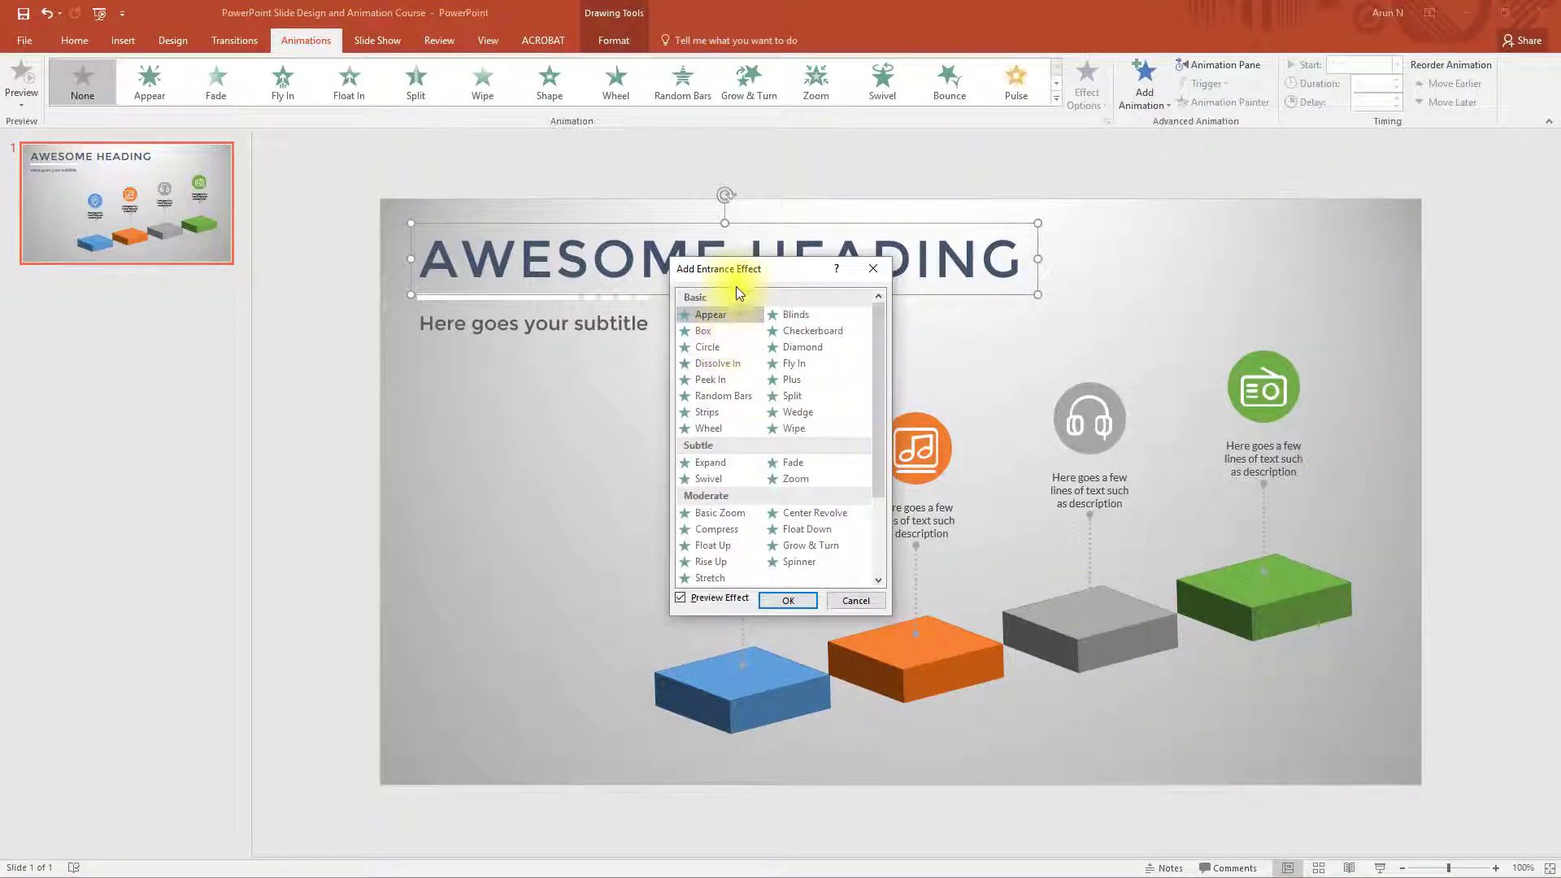
drag(747, 273, 1234, 257)
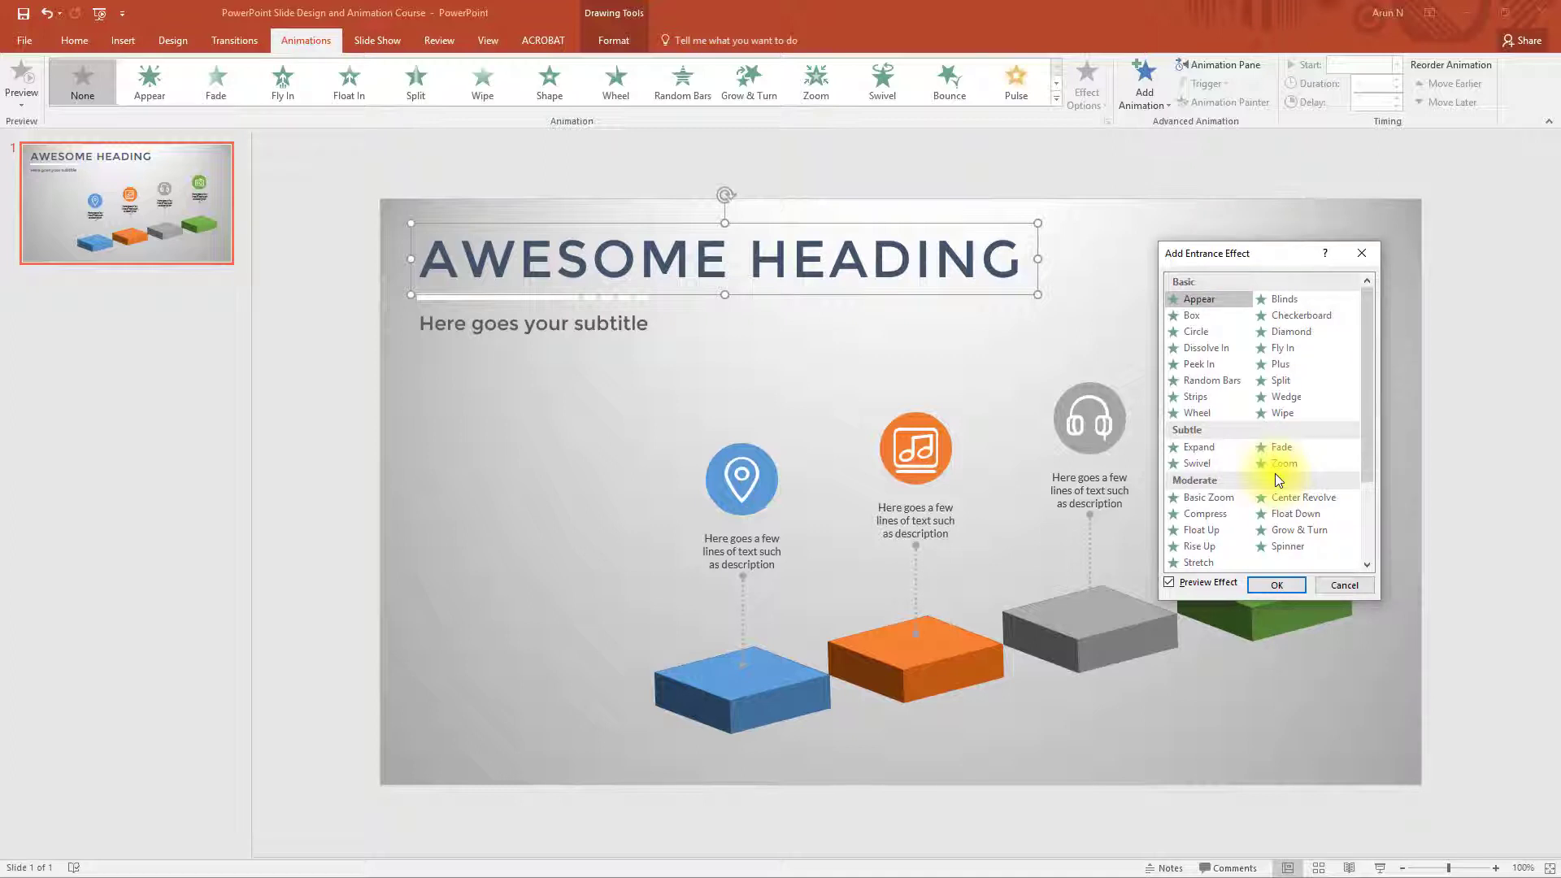
scroll(1275, 473, down, 1)
scroll(1274, 473, up, 1)
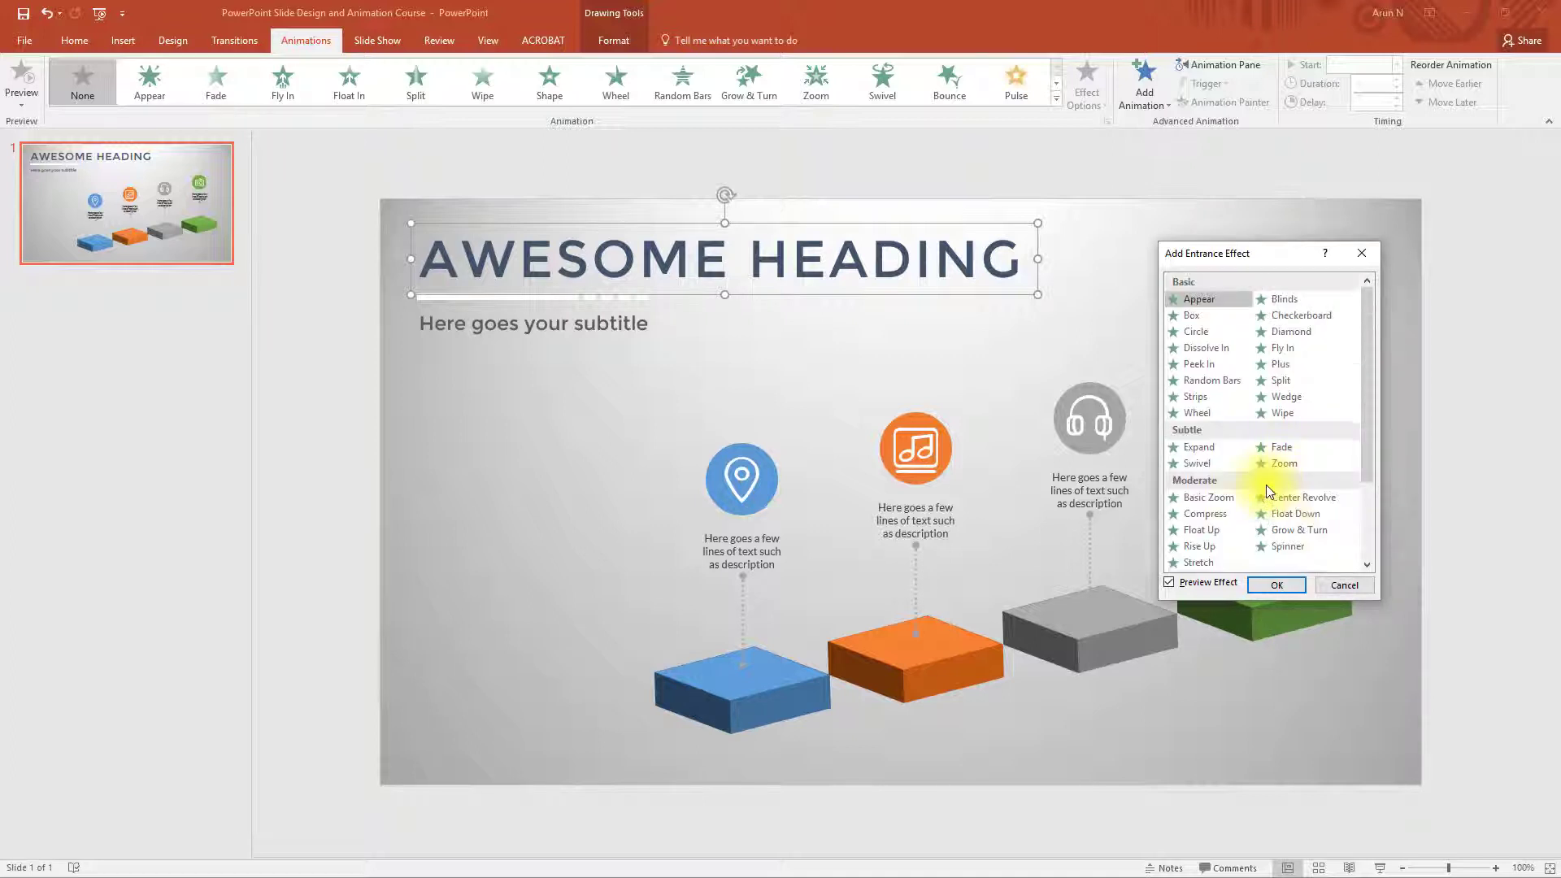
click(1198, 514)
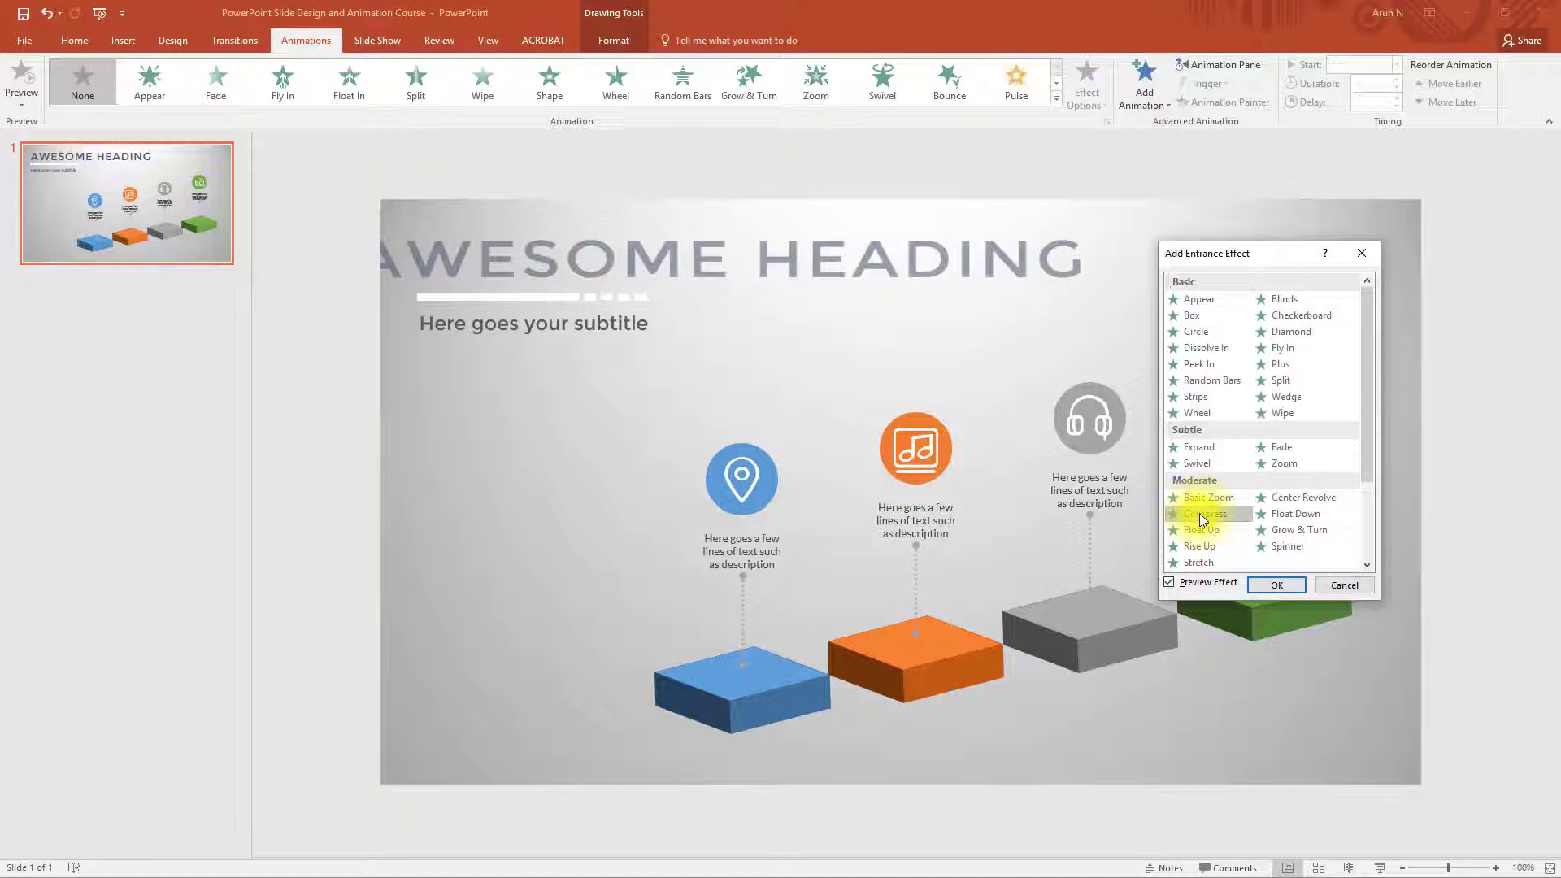
click(1276, 583)
Show and widen the Animation Pane, then make the subtitle Fly In from the left.
click(1216, 64)
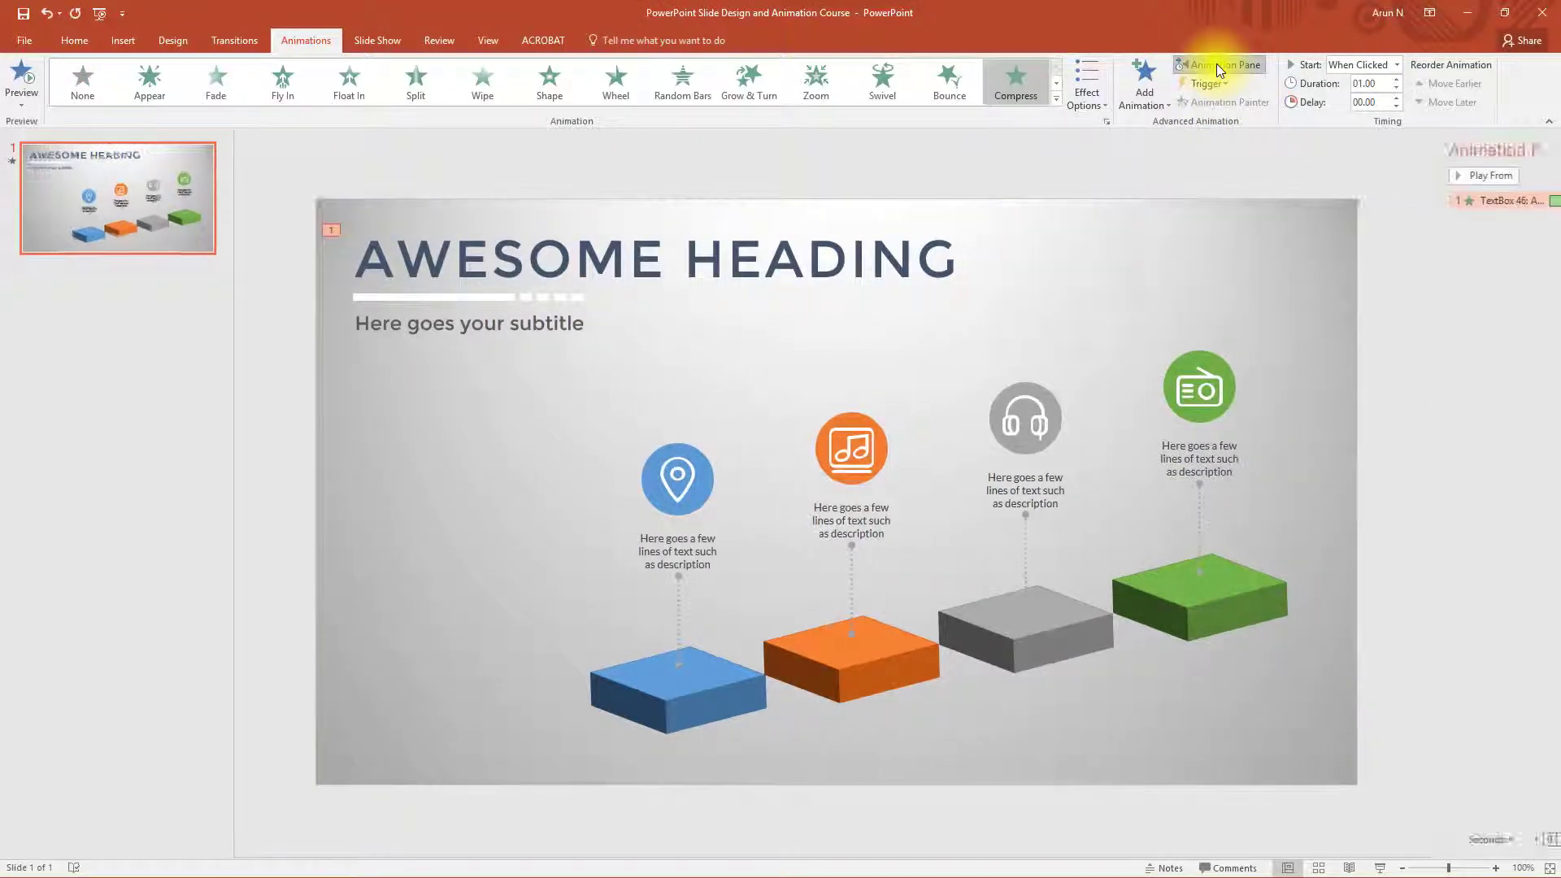
drag(1385, 256, 1282, 256)
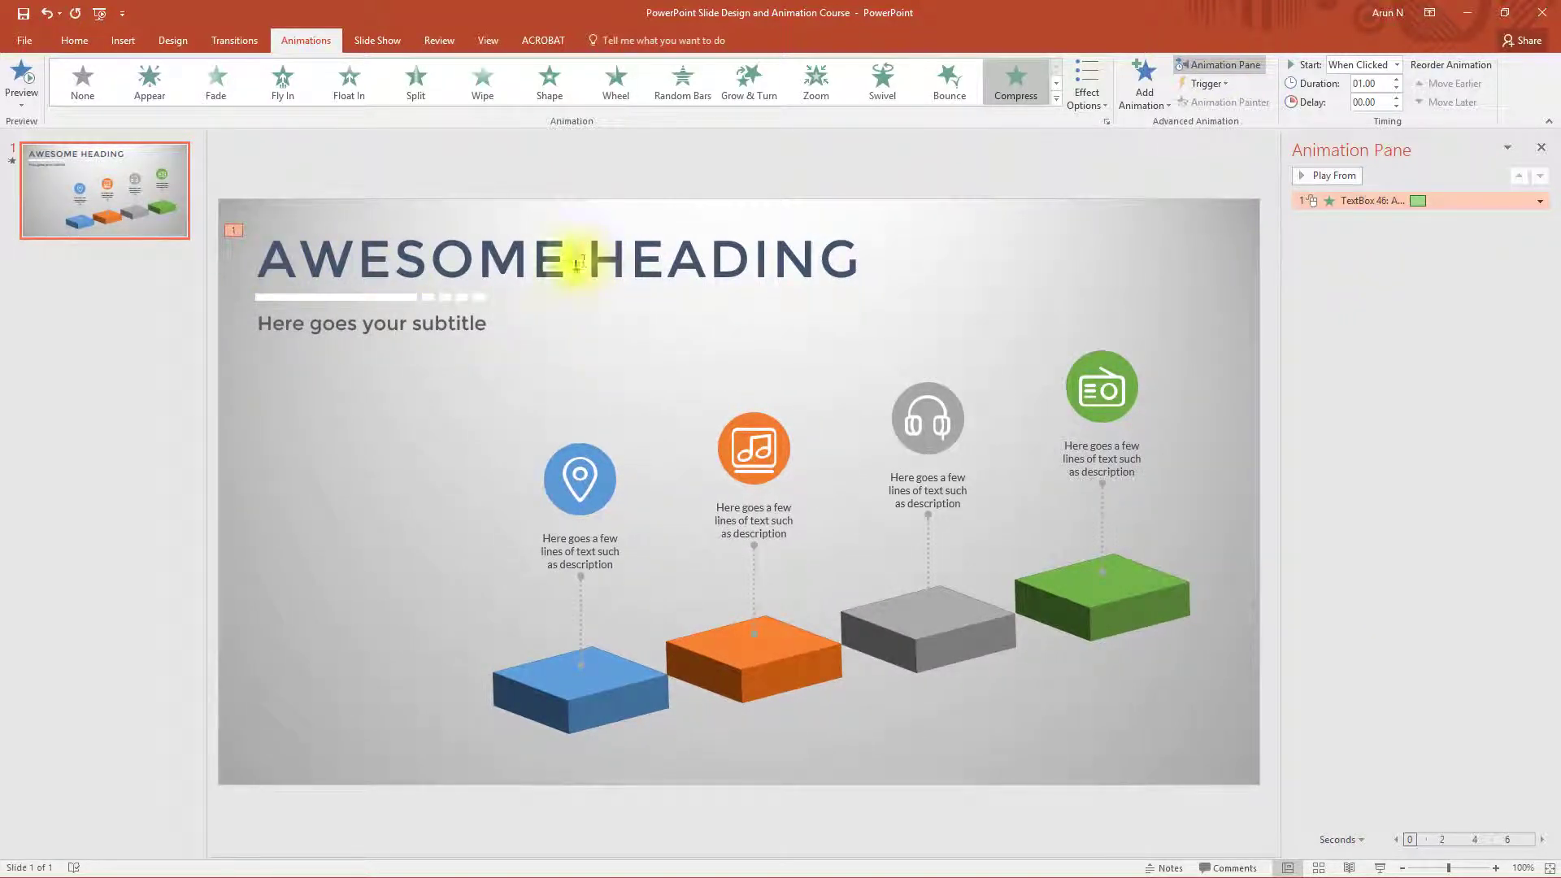
click(418, 321)
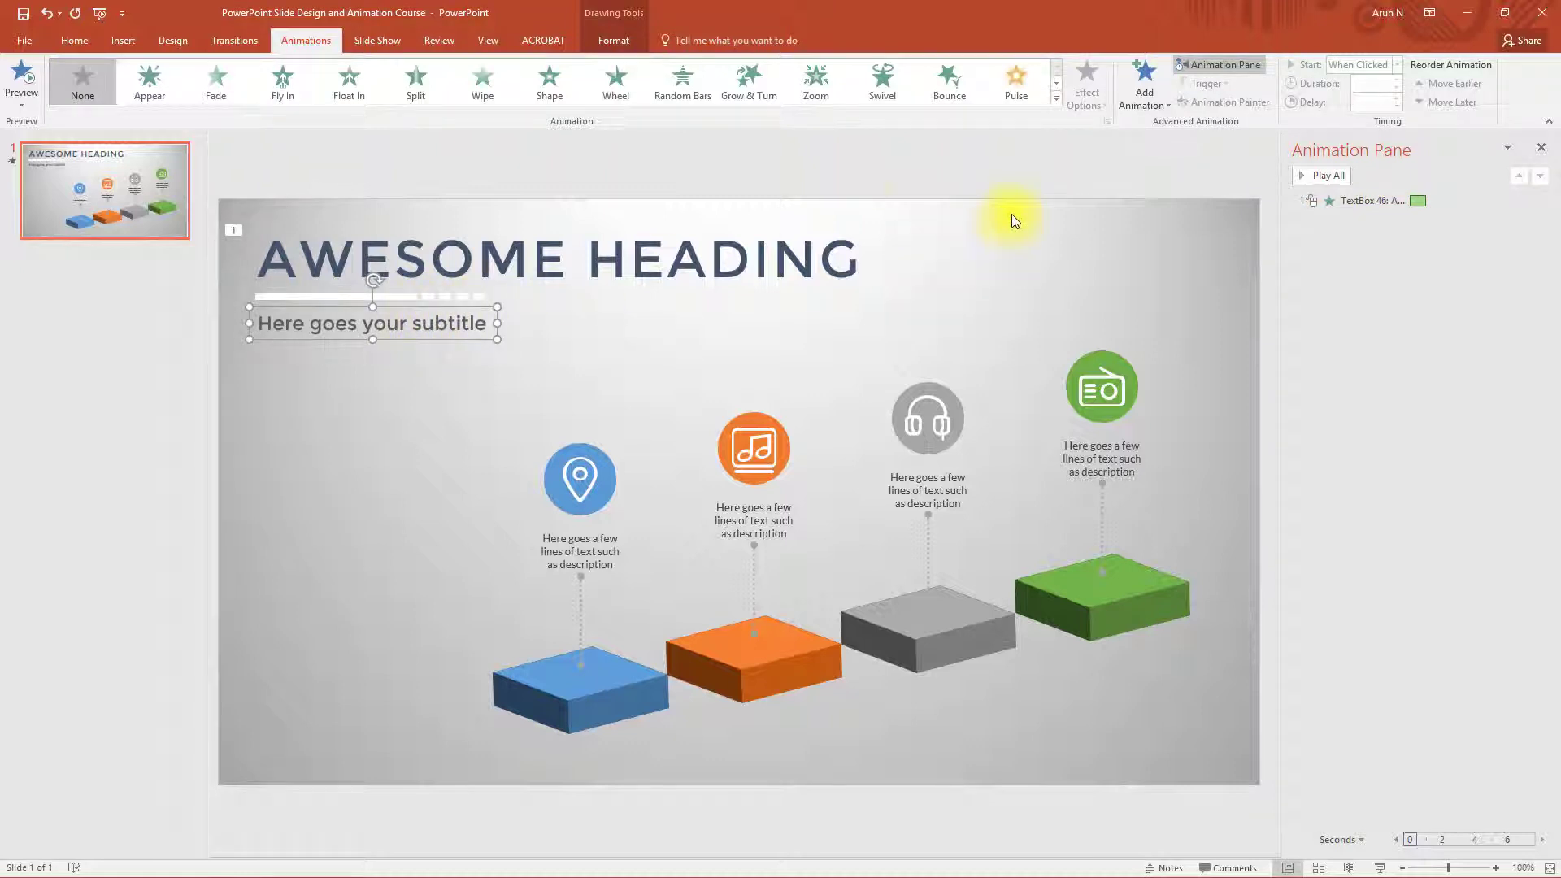
click(280, 94)
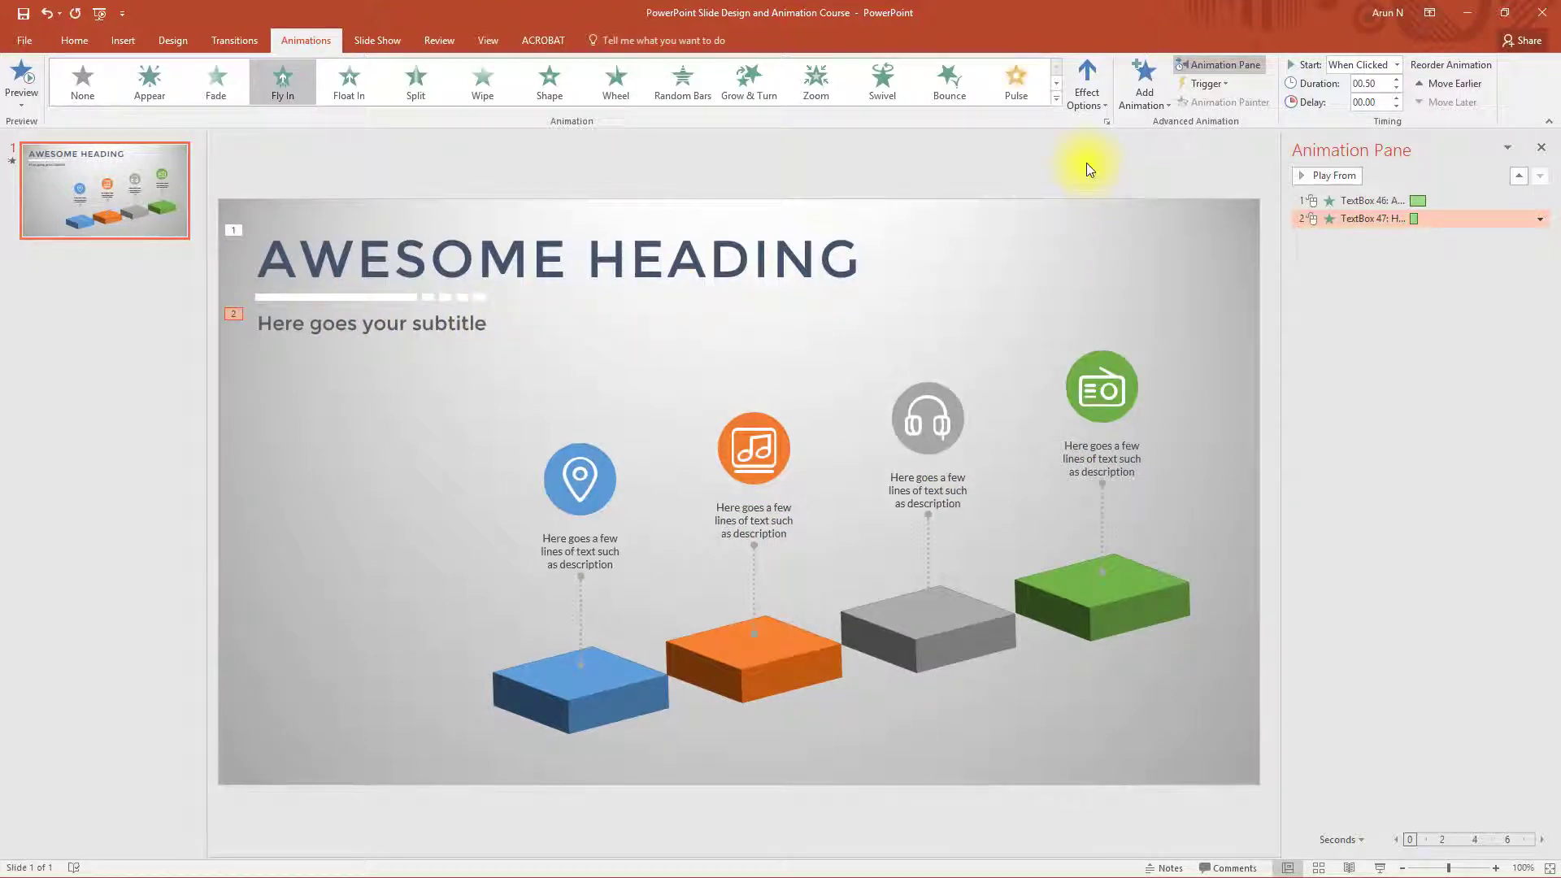
click(1094, 100)
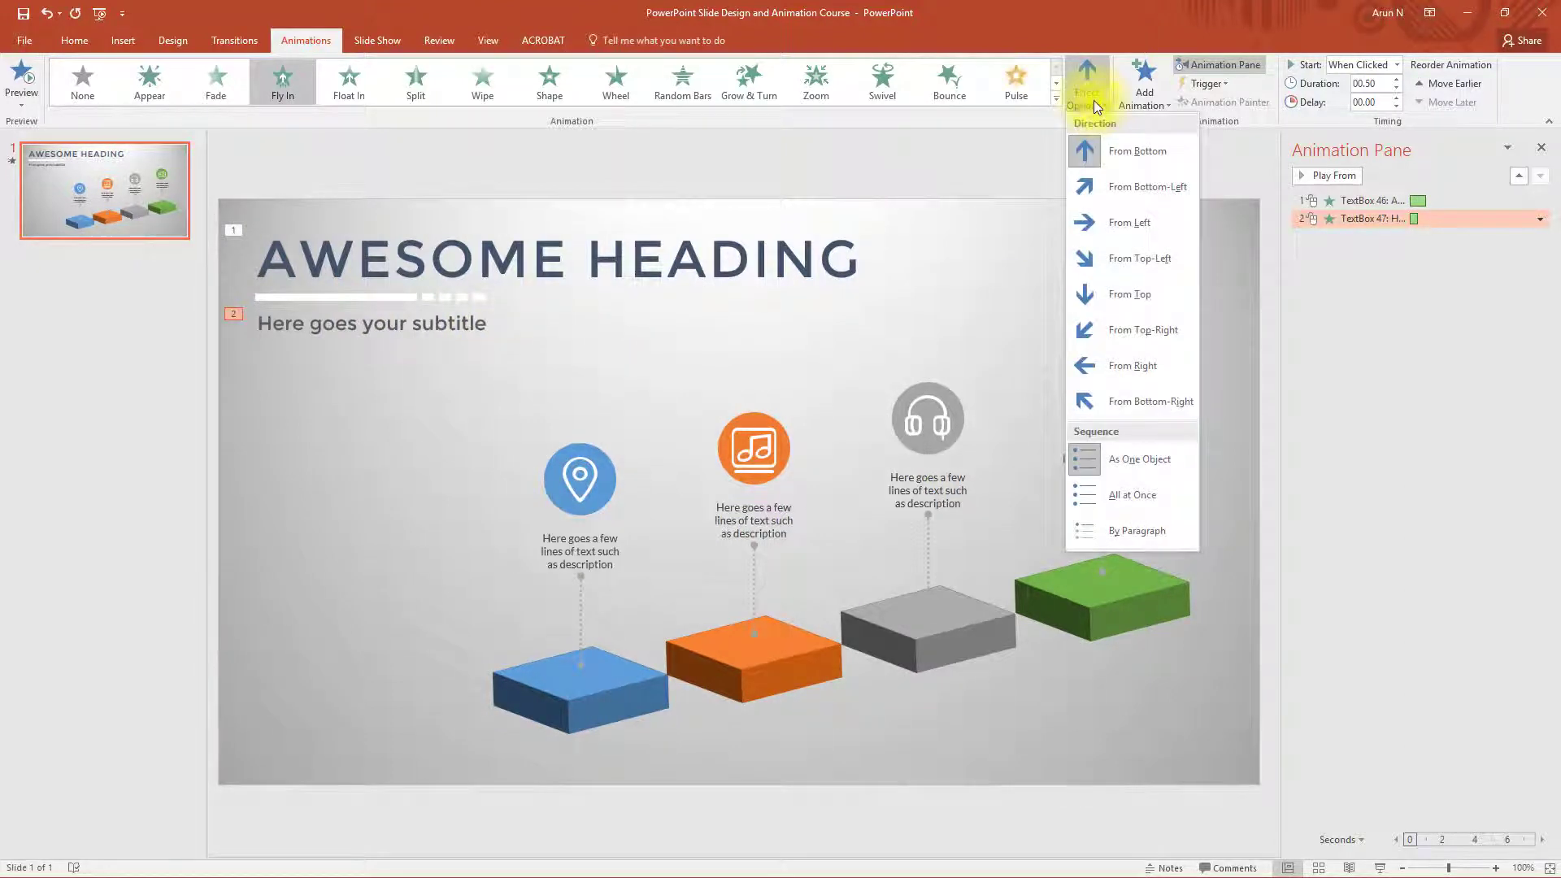
click(1125, 210)
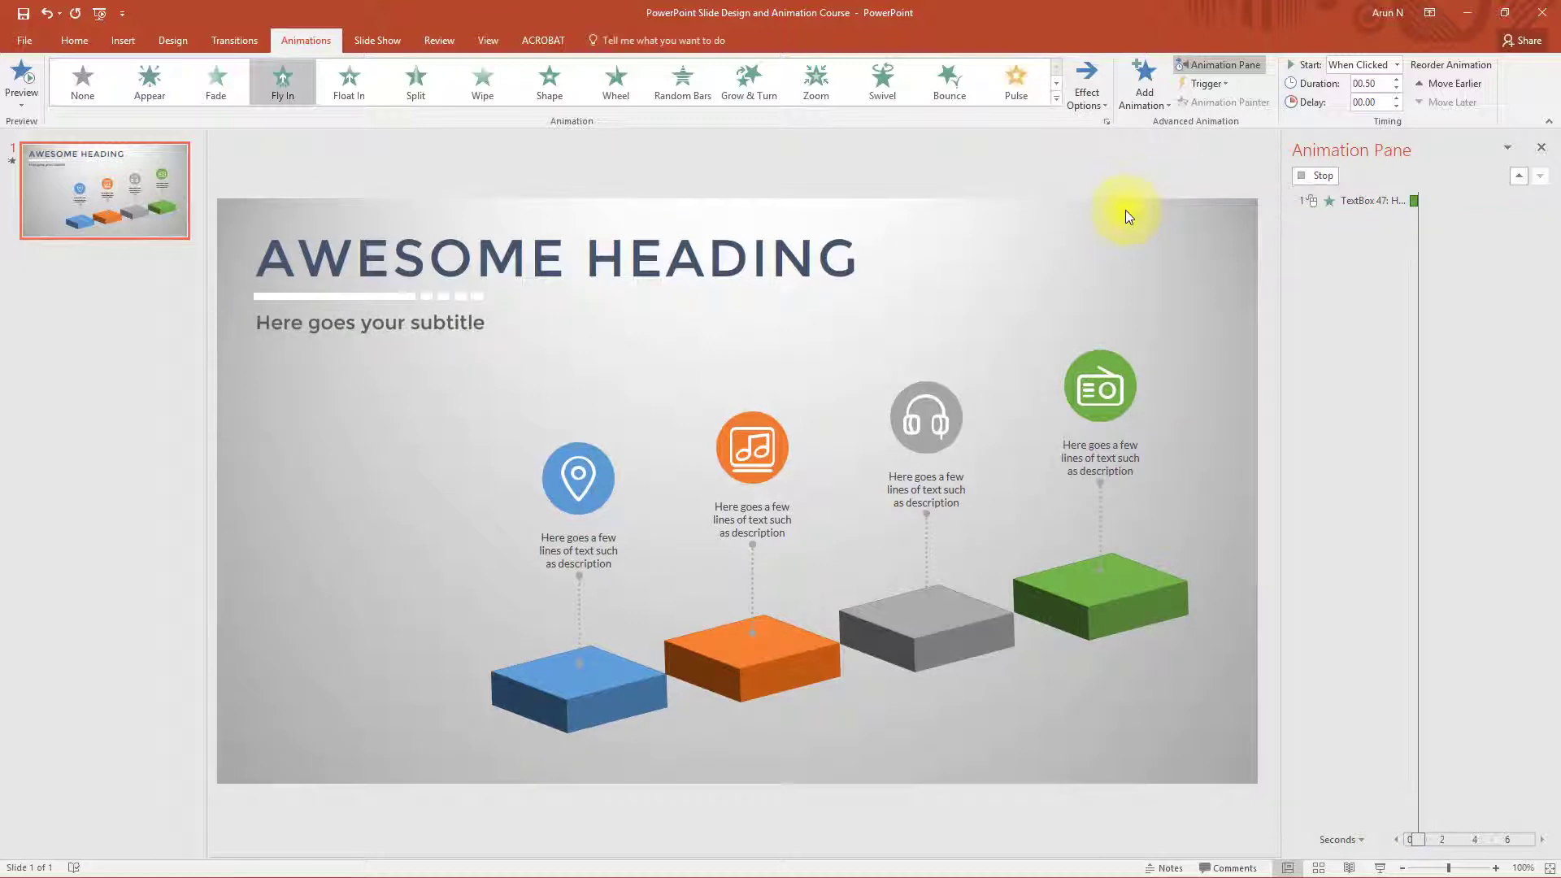
Set the subtitle's fly-in Smooth end to 0.5 seconds in Effect Options.
click(1541, 220)
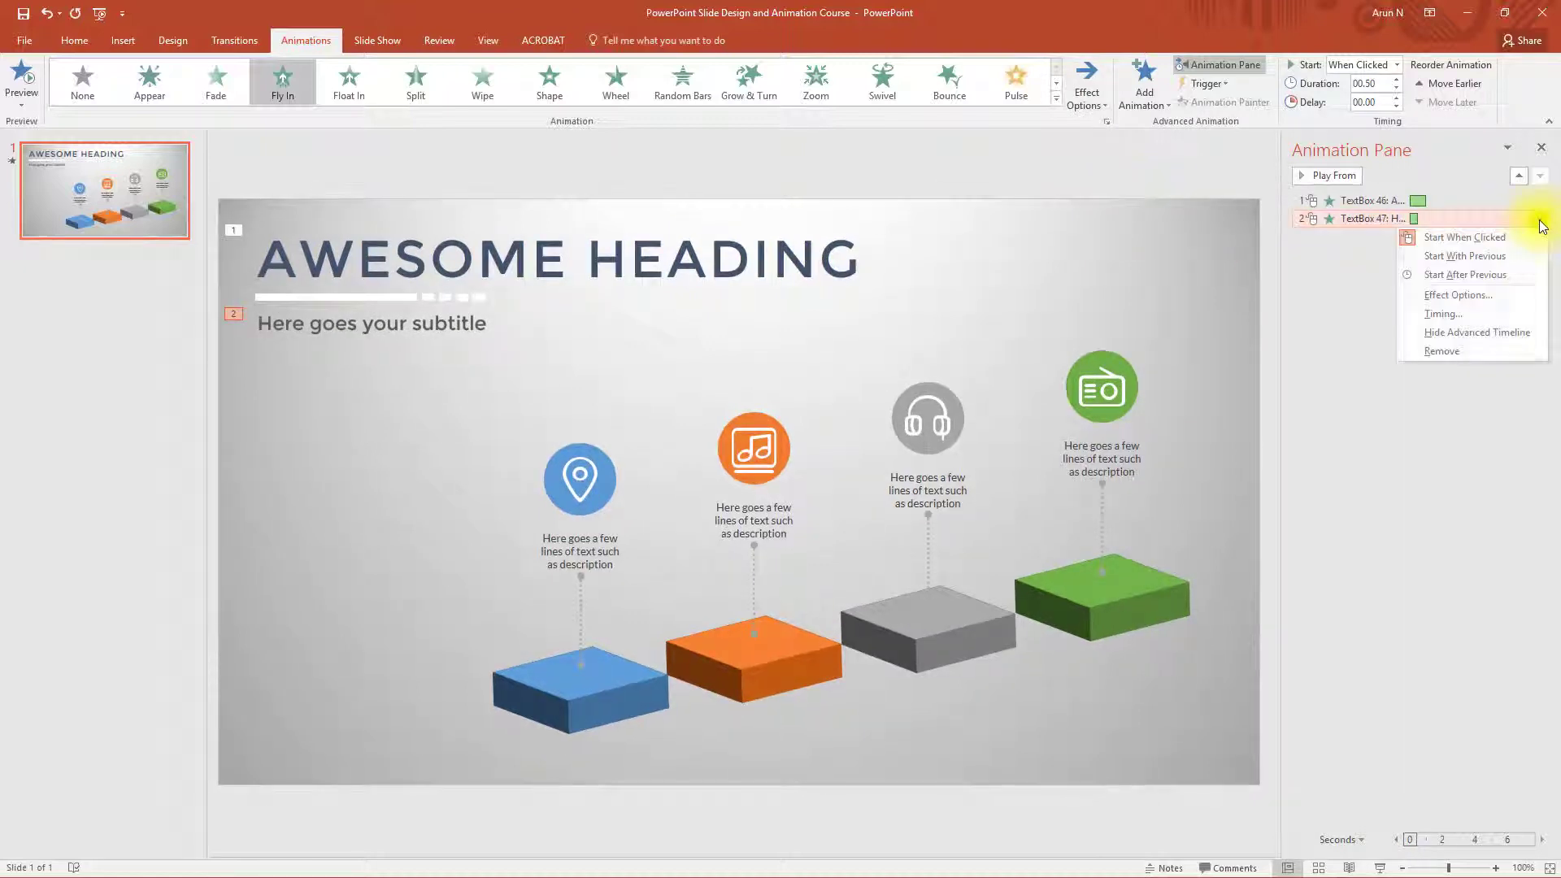
click(1514, 292)
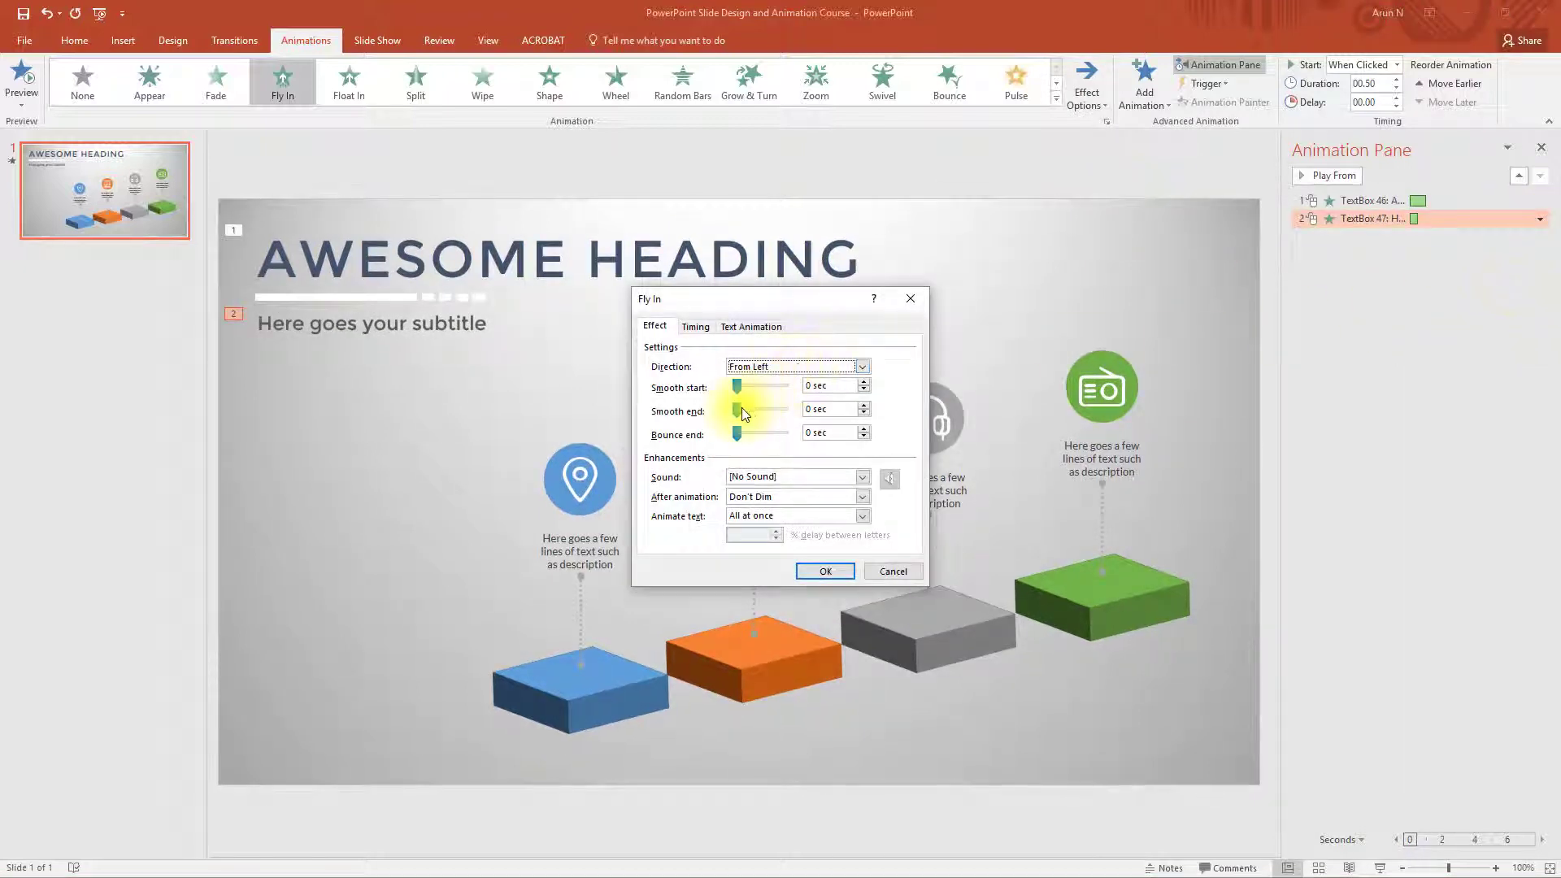
drag(738, 409, 788, 412)
Set the subtitle animation to Start With Previous, delayed about 0.3 seconds.
click(826, 566)
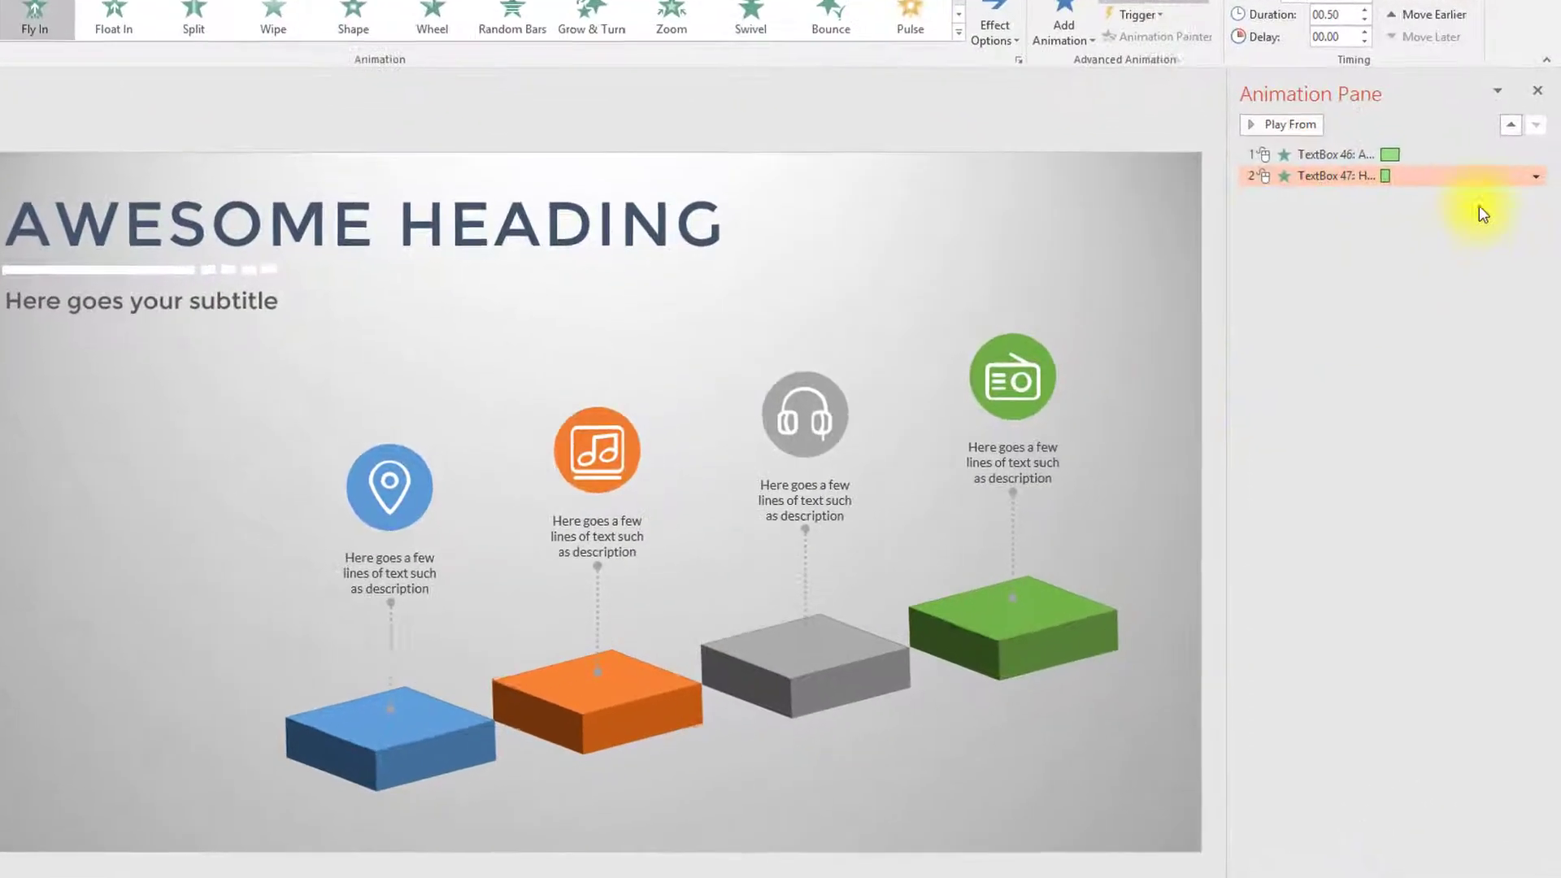
click(1540, 218)
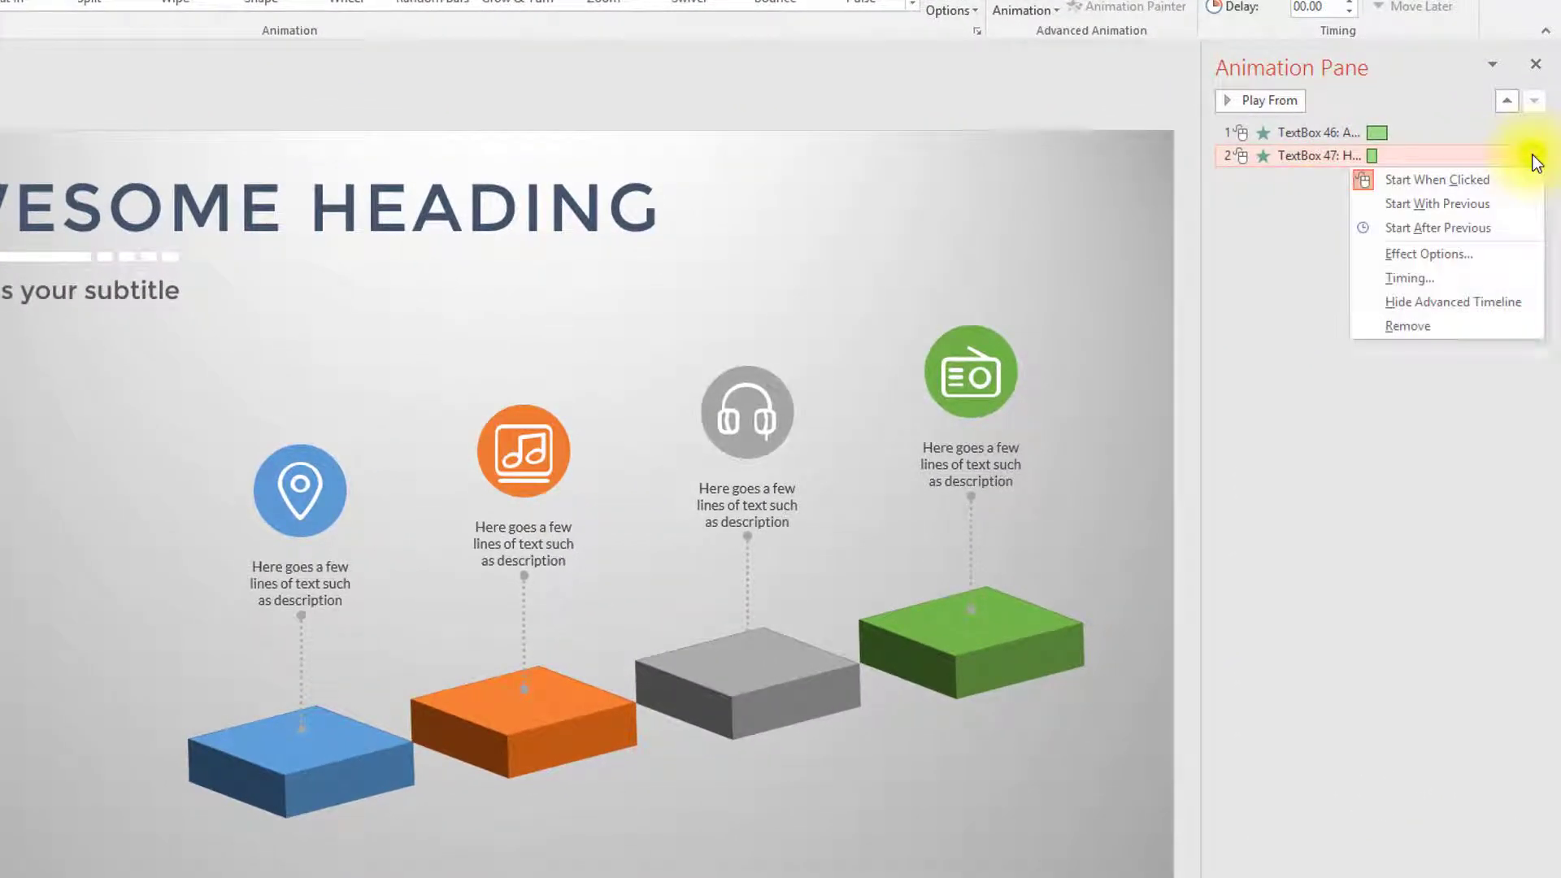
click(1515, 203)
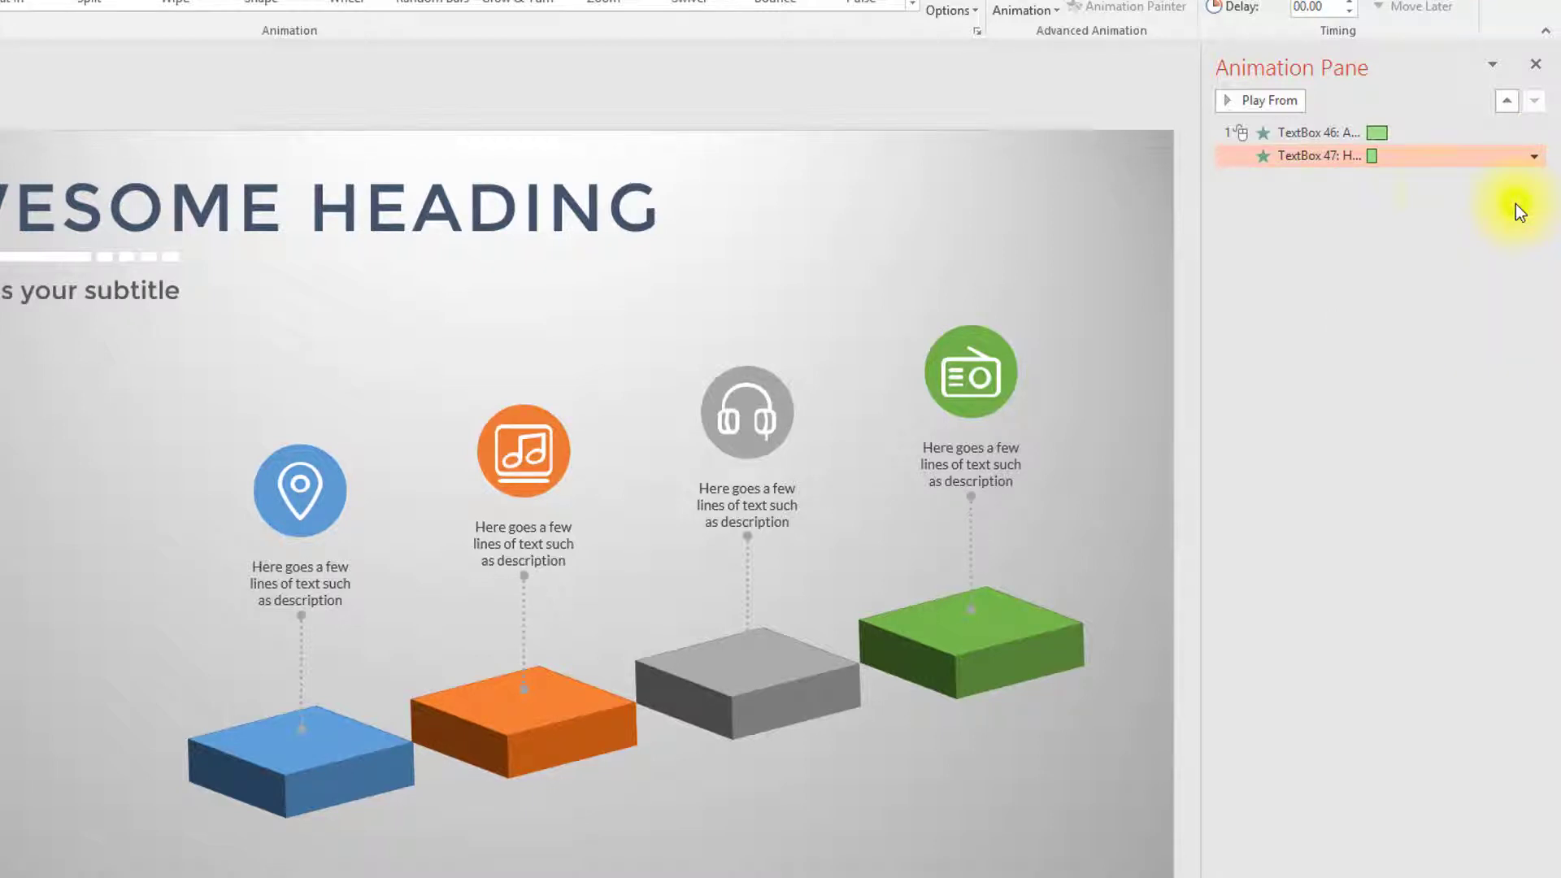
drag(1373, 156, 1379, 156)
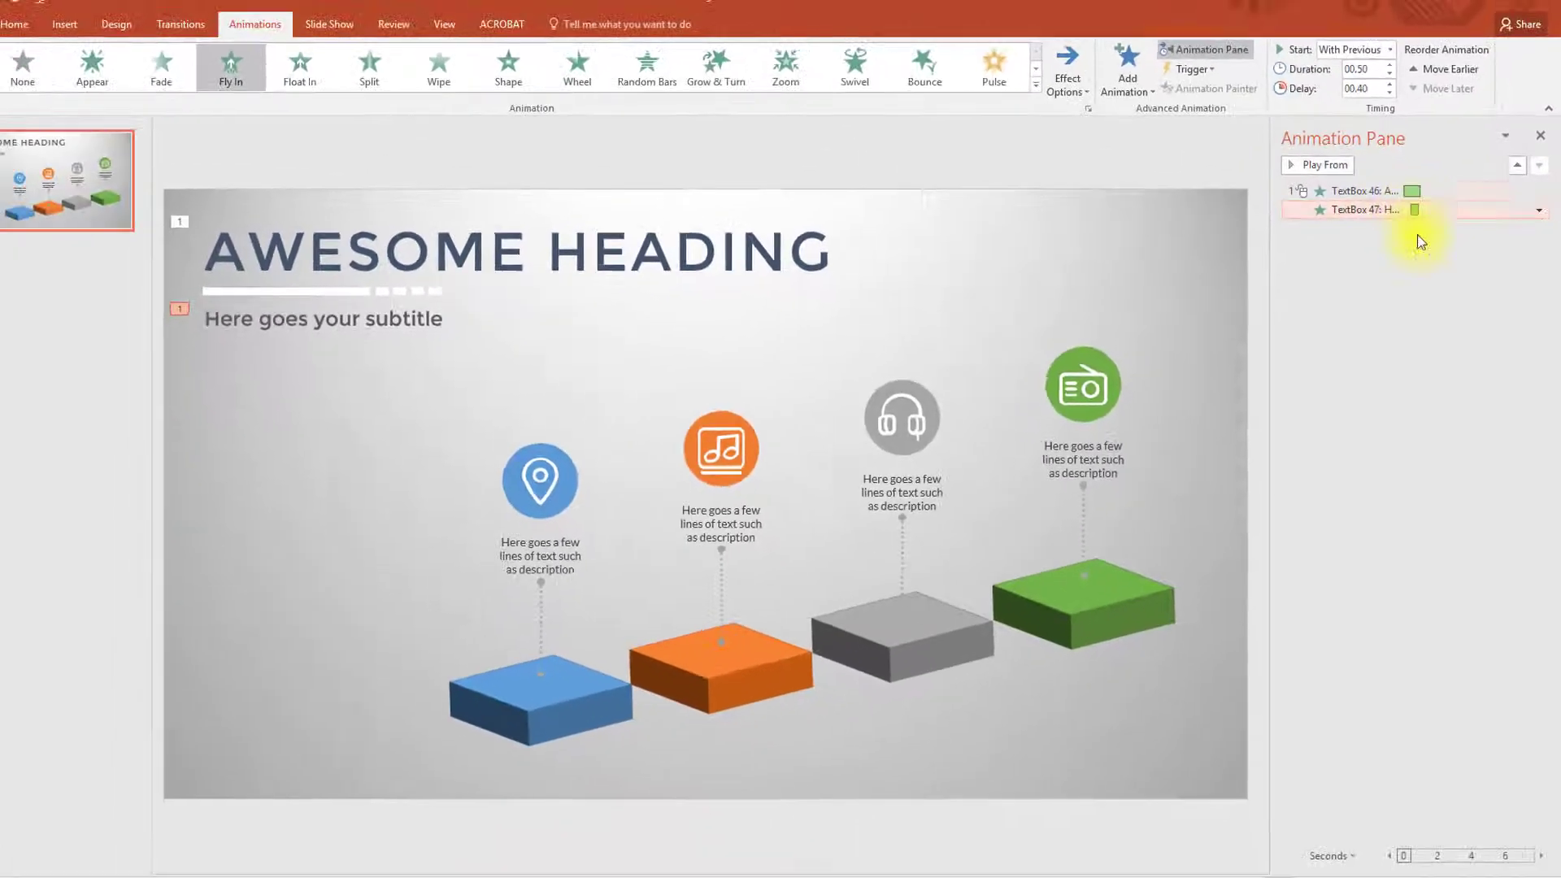
Give the line under the heading a Compress entrance effect.
click(1386, 236)
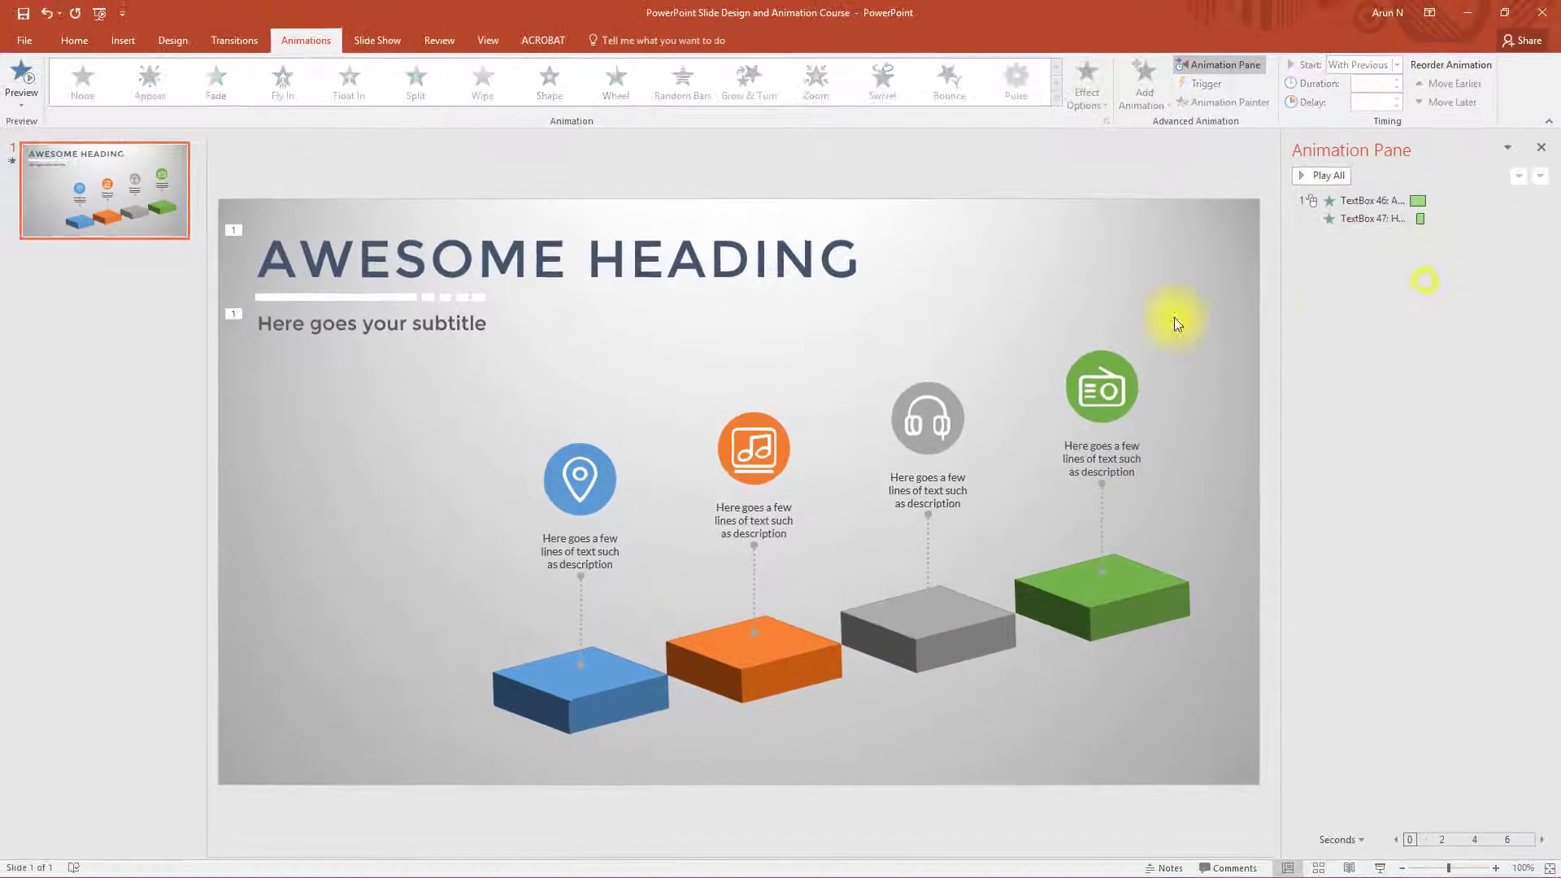
click(375, 297)
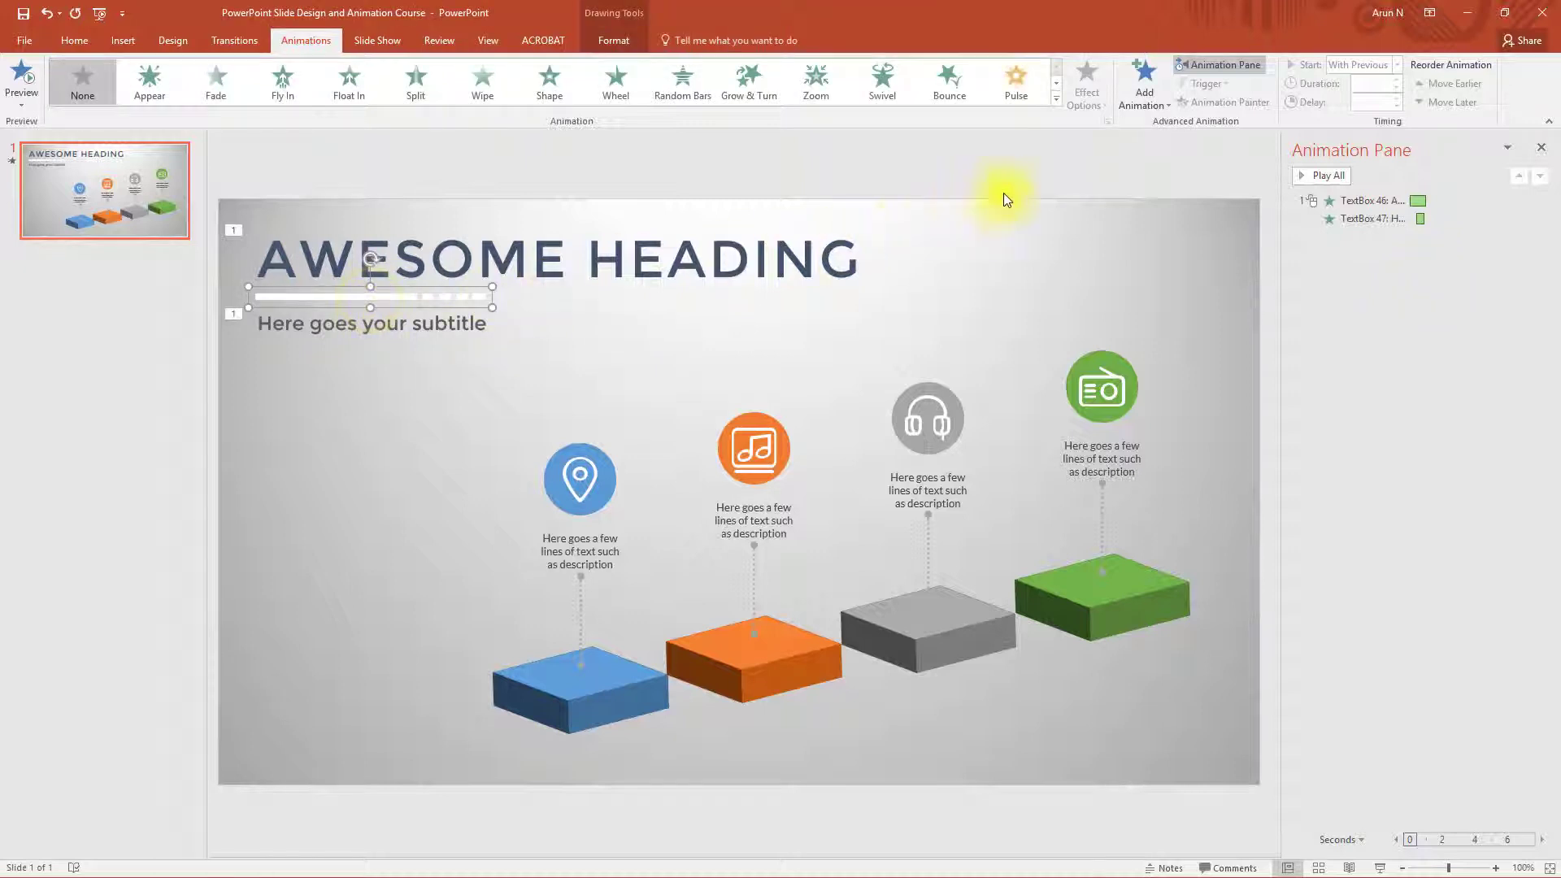
click(1144, 102)
click(1218, 695)
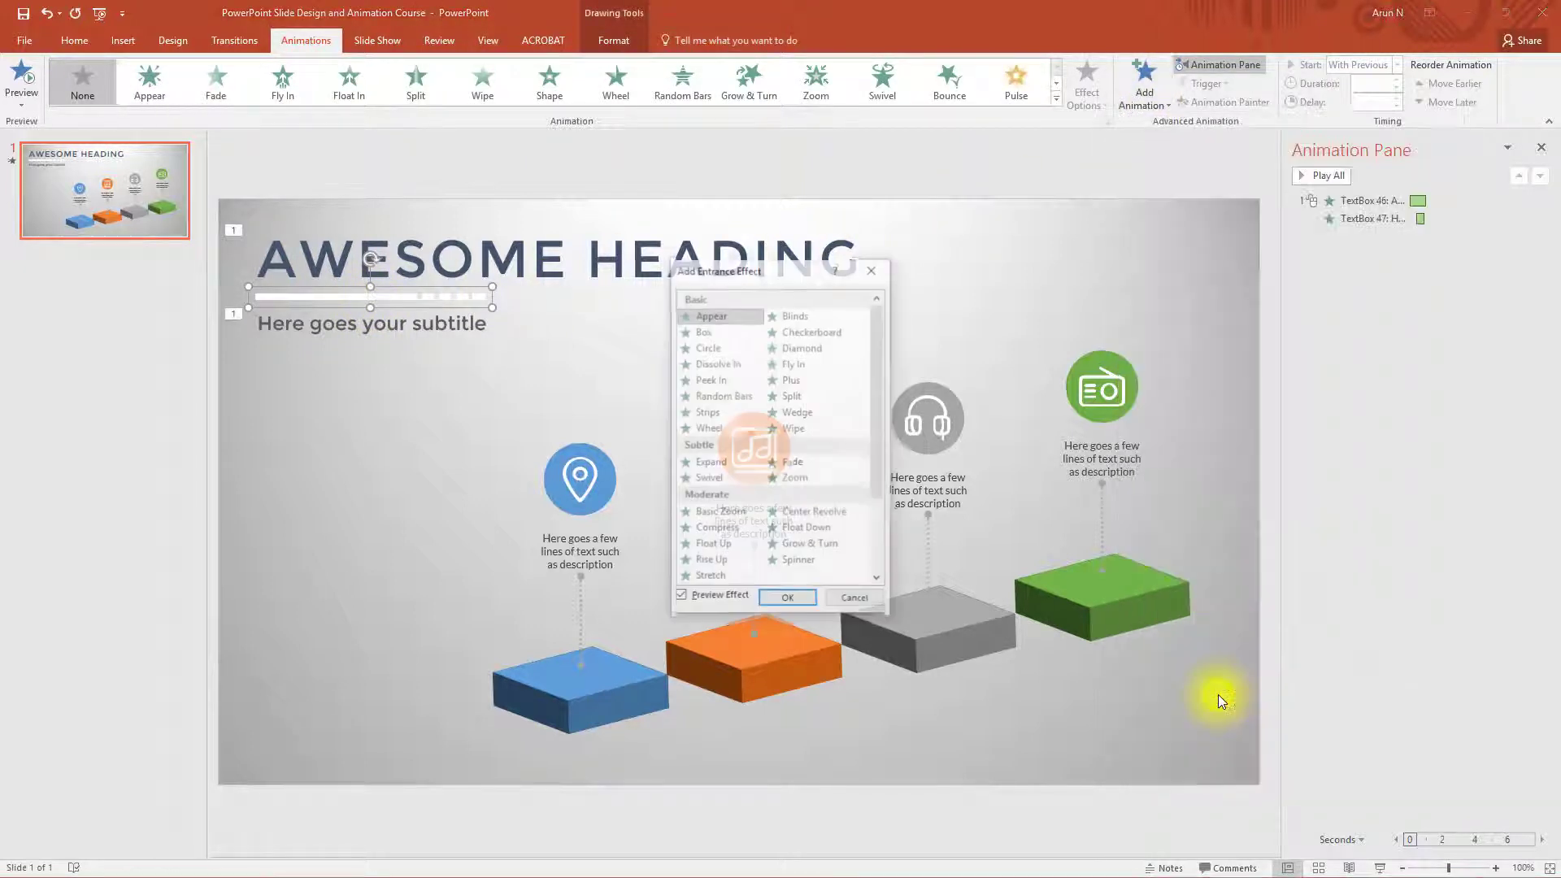
click(739, 525)
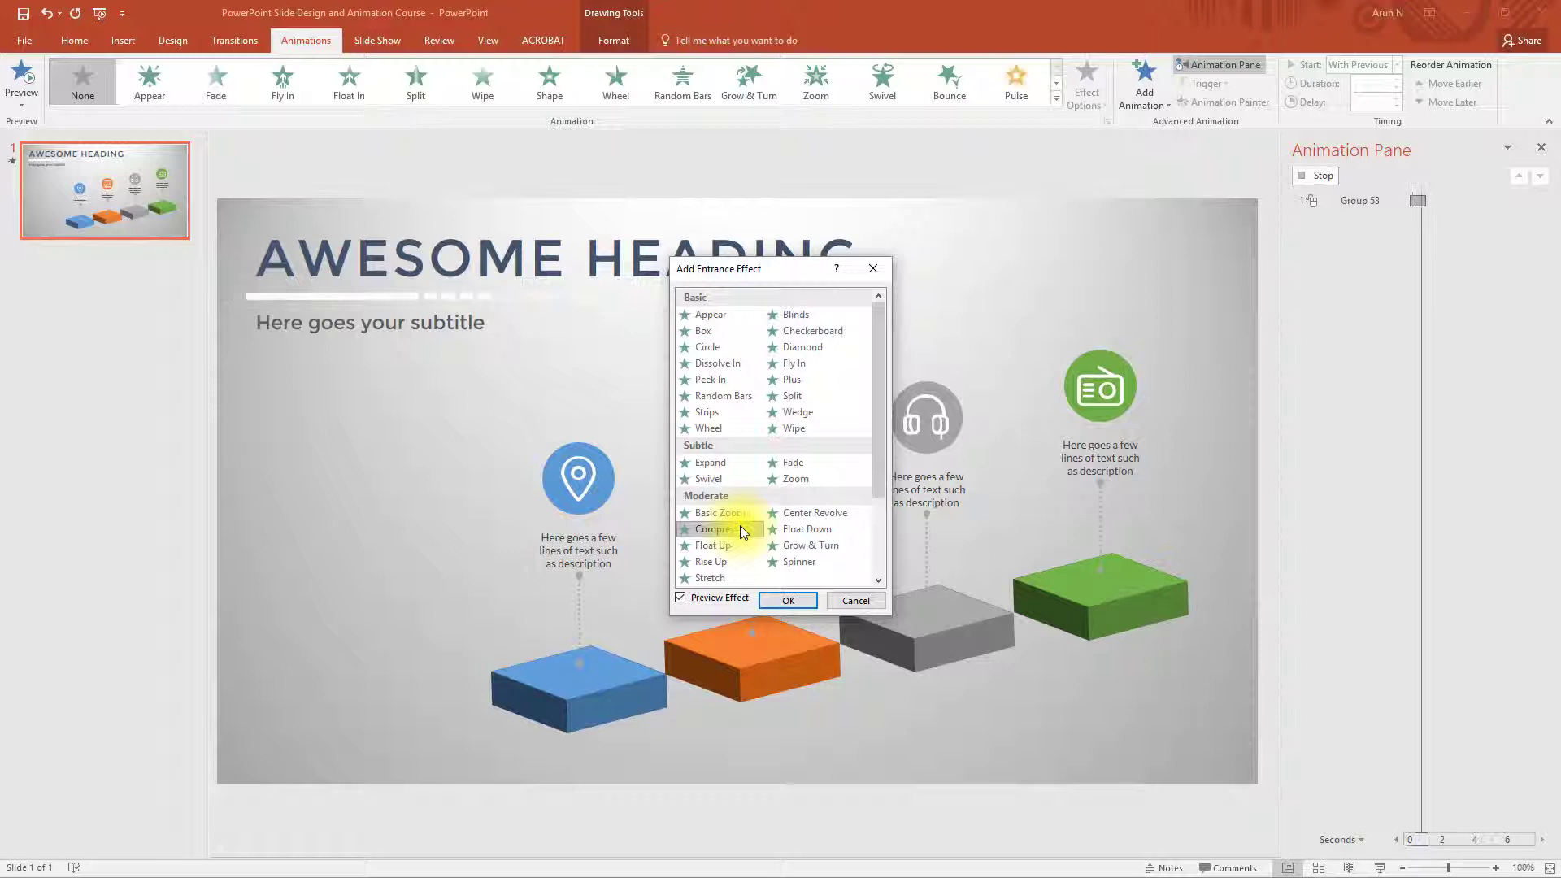
click(780, 599)
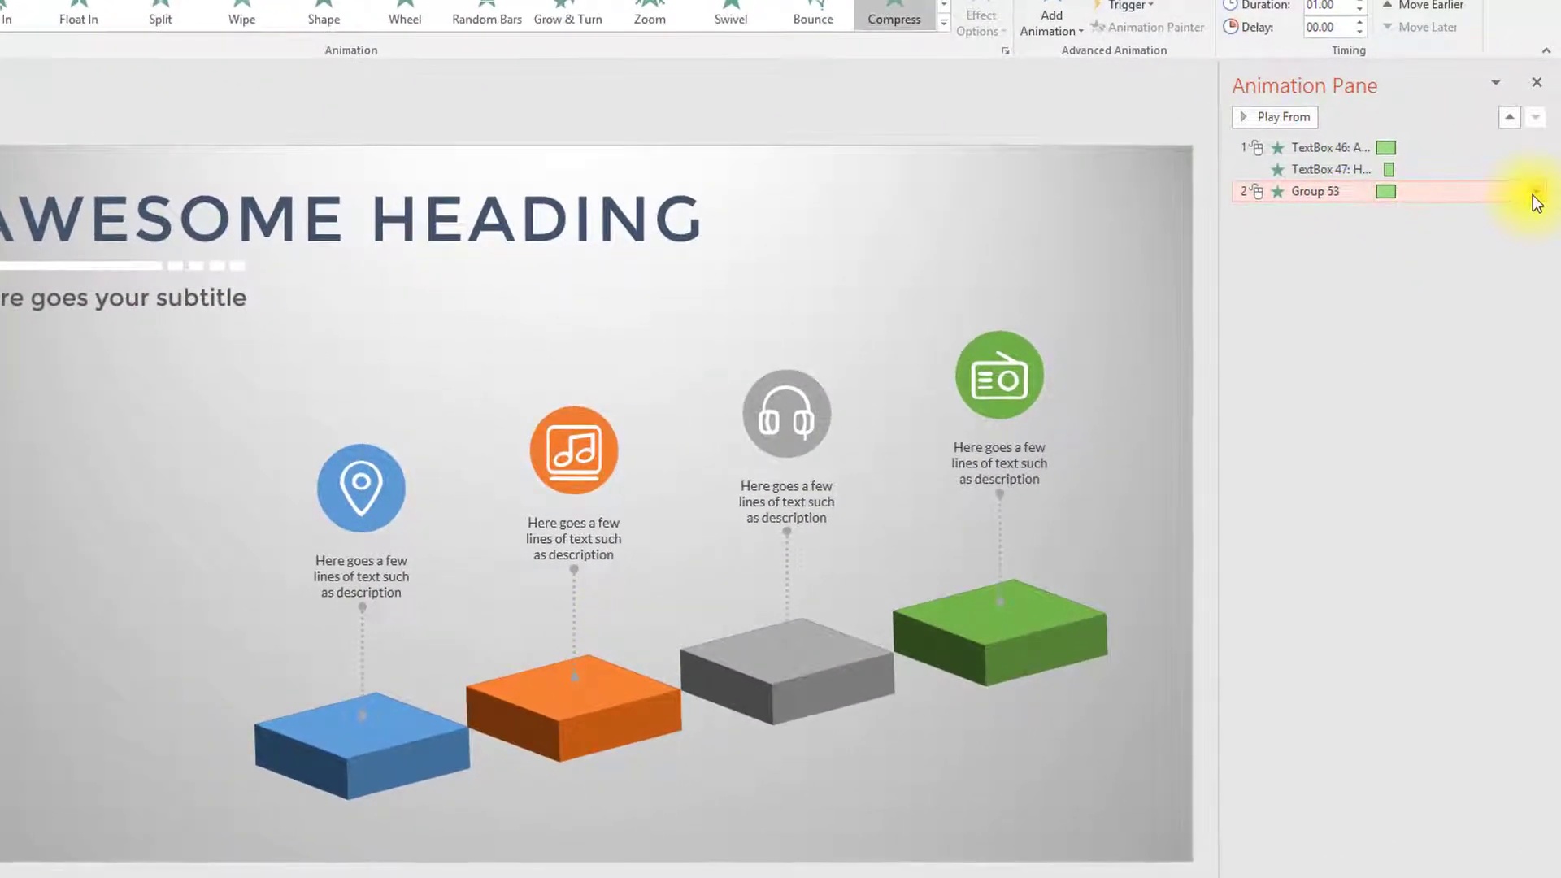
Make the line's animation Start With Previous with a 0.4-second delay.
click(1534, 196)
click(1522, 236)
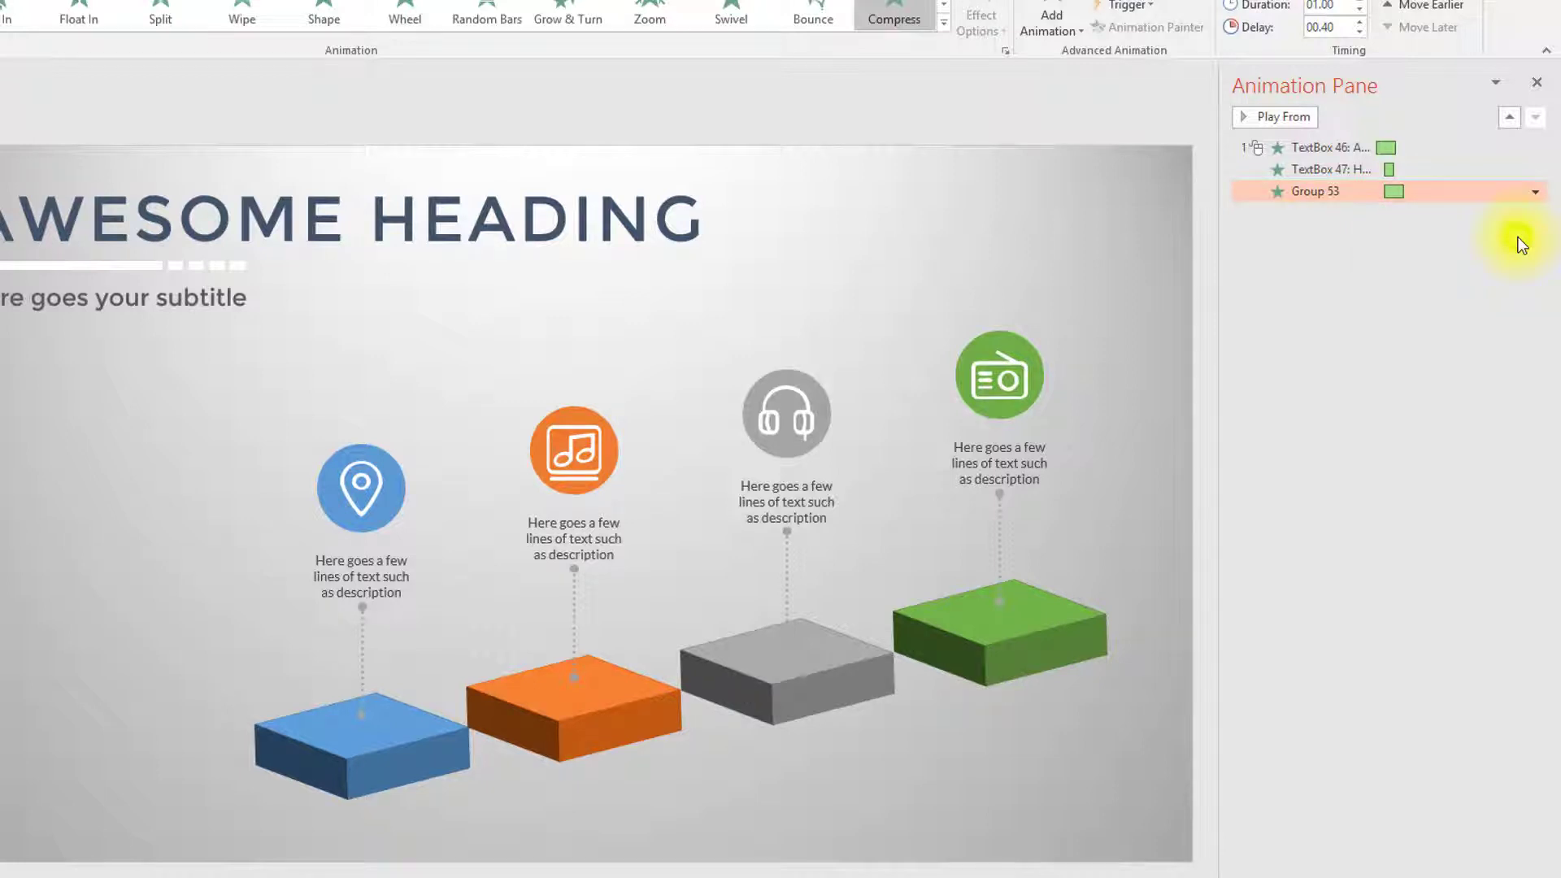
drag(1386, 194, 1398, 194)
click(1397, 266)
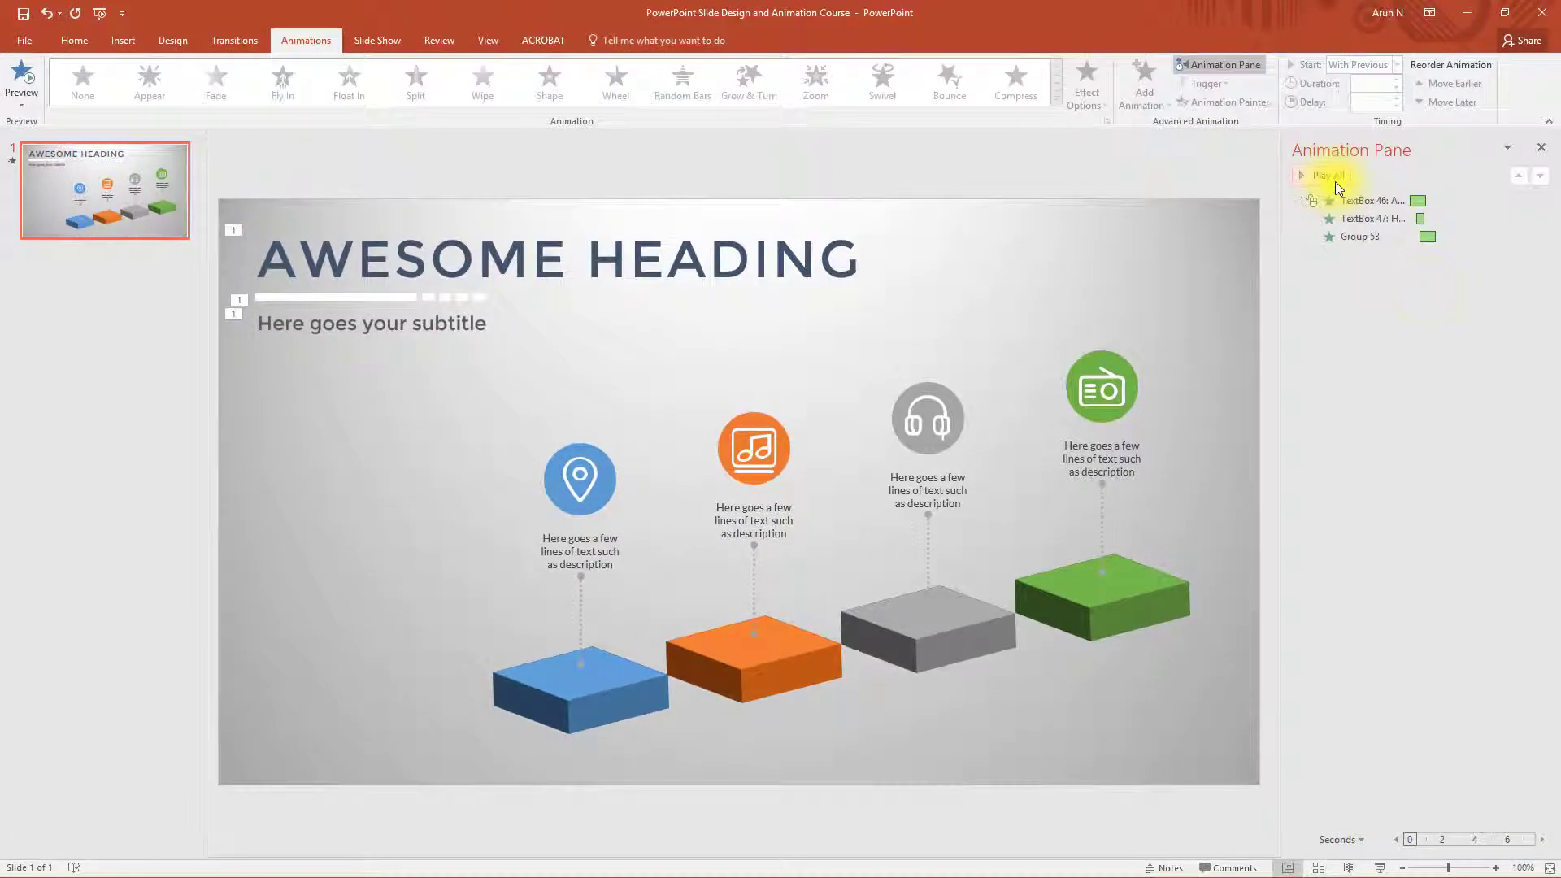
click(1336, 184)
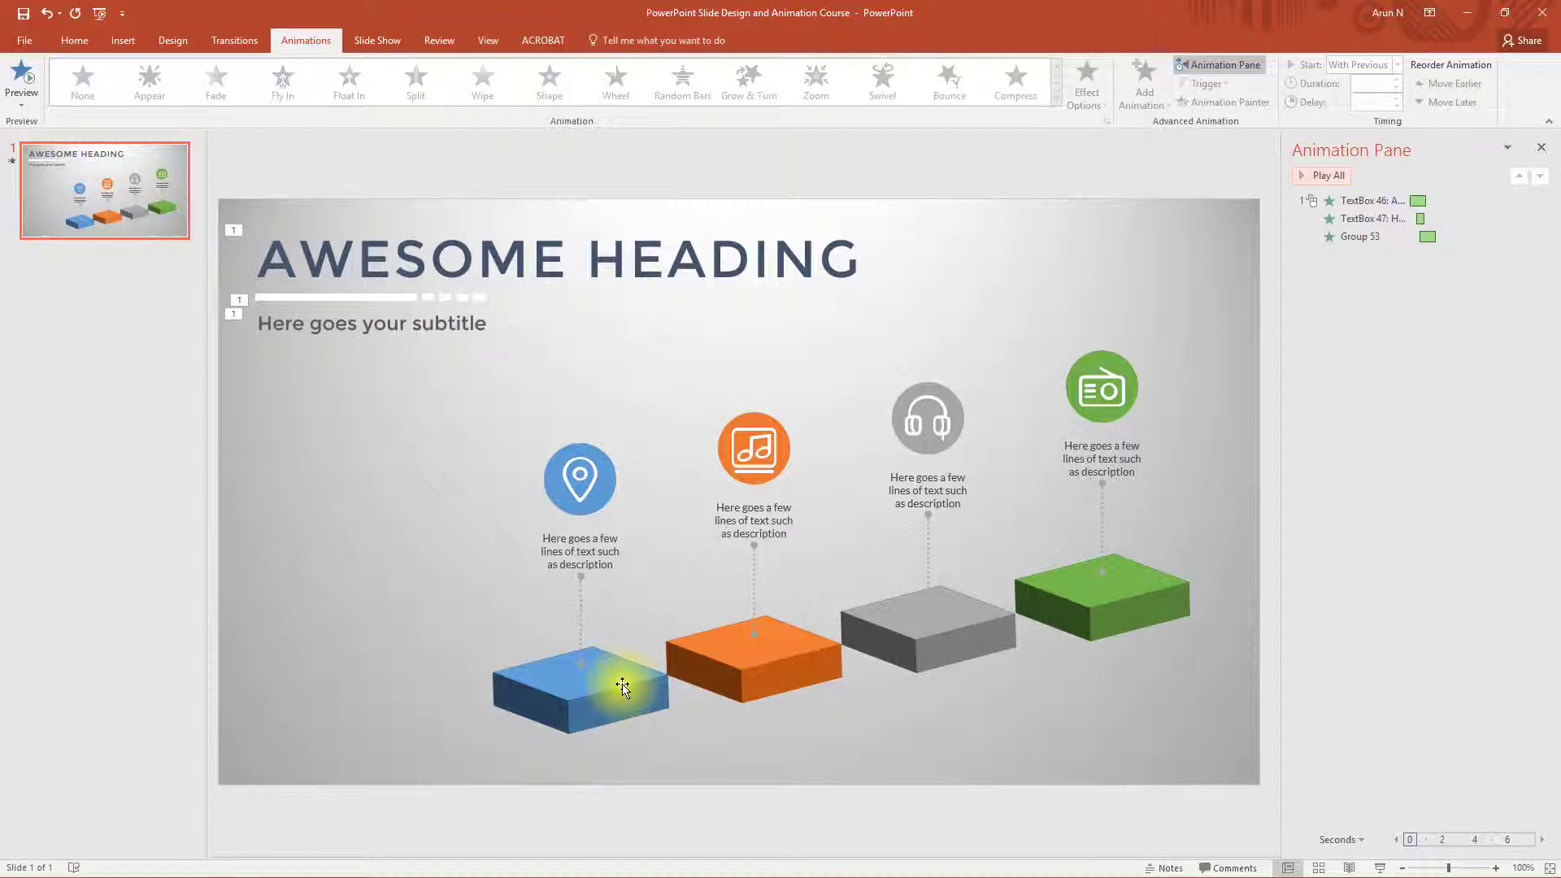
Apply Fly In to the blue step block and set its Smooth end to 0.5 seconds.
click(622, 687)
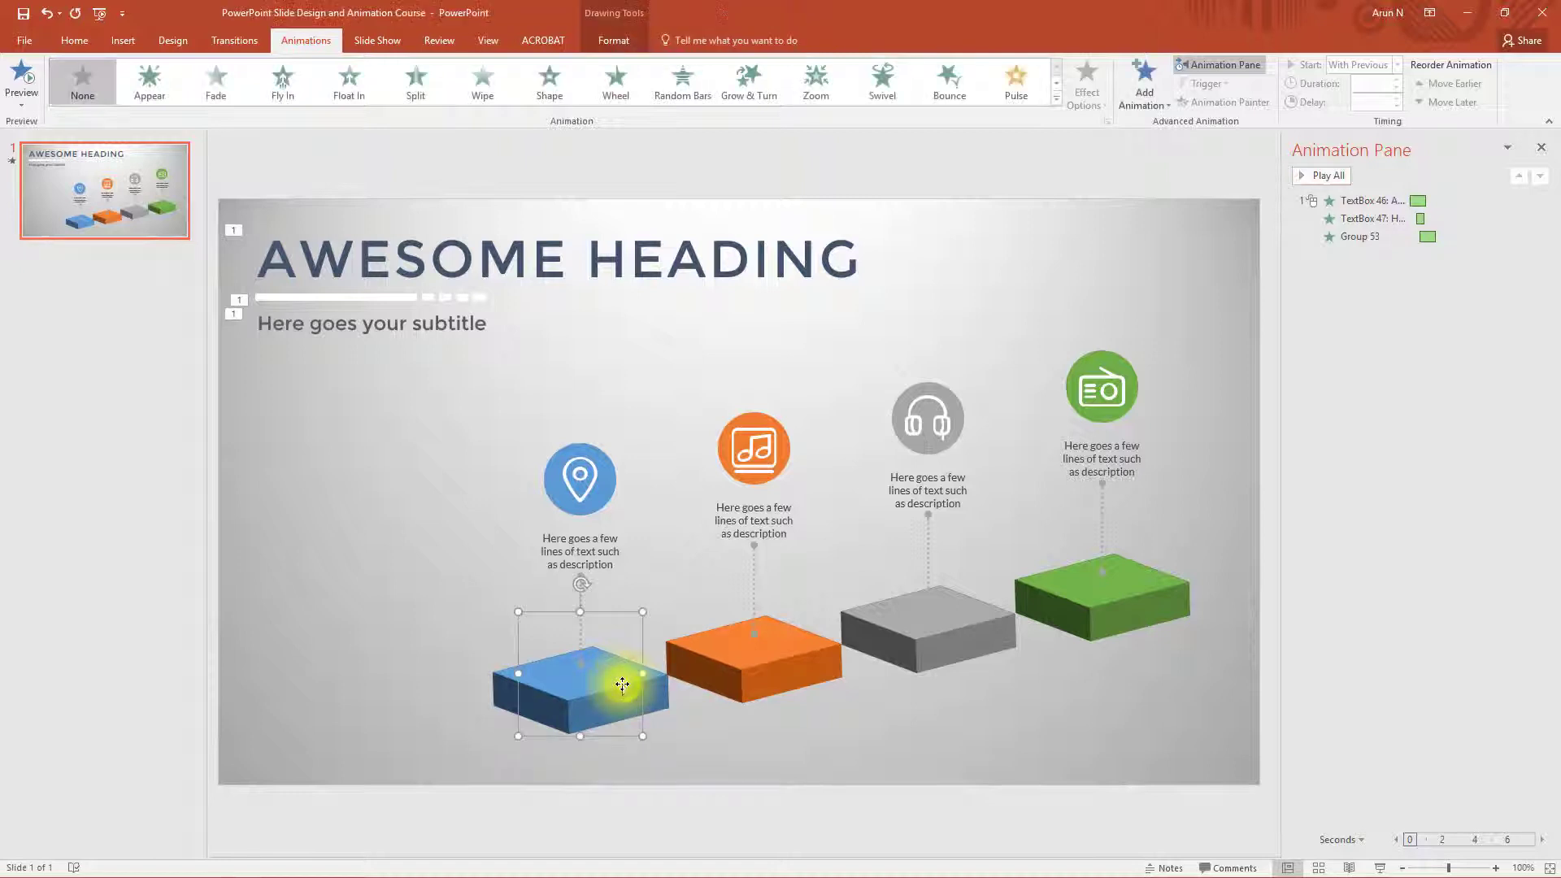
click(279, 89)
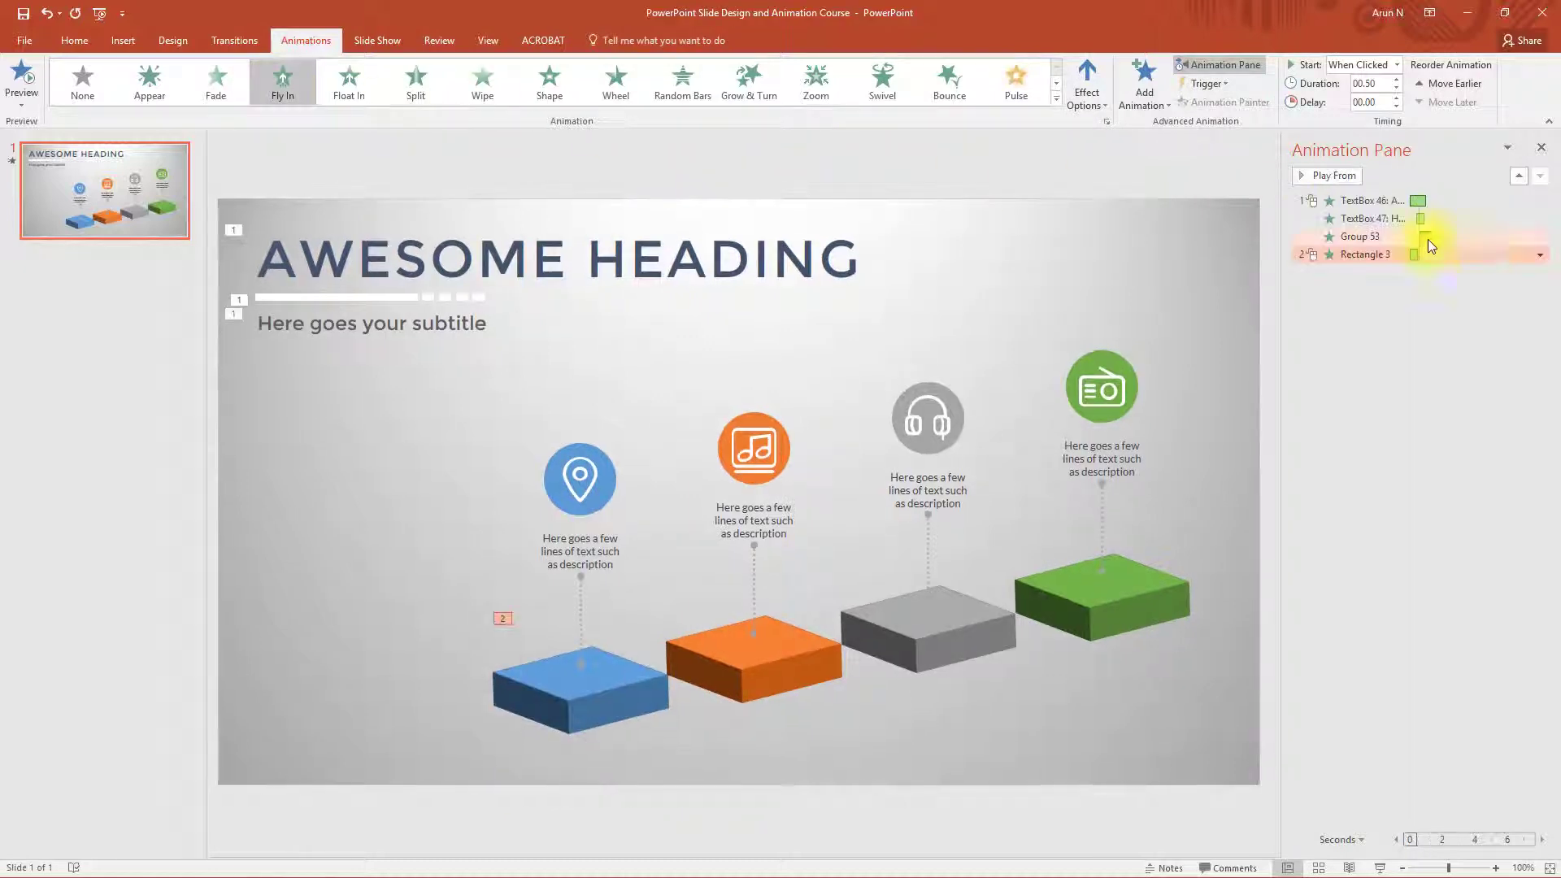
click(1538, 255)
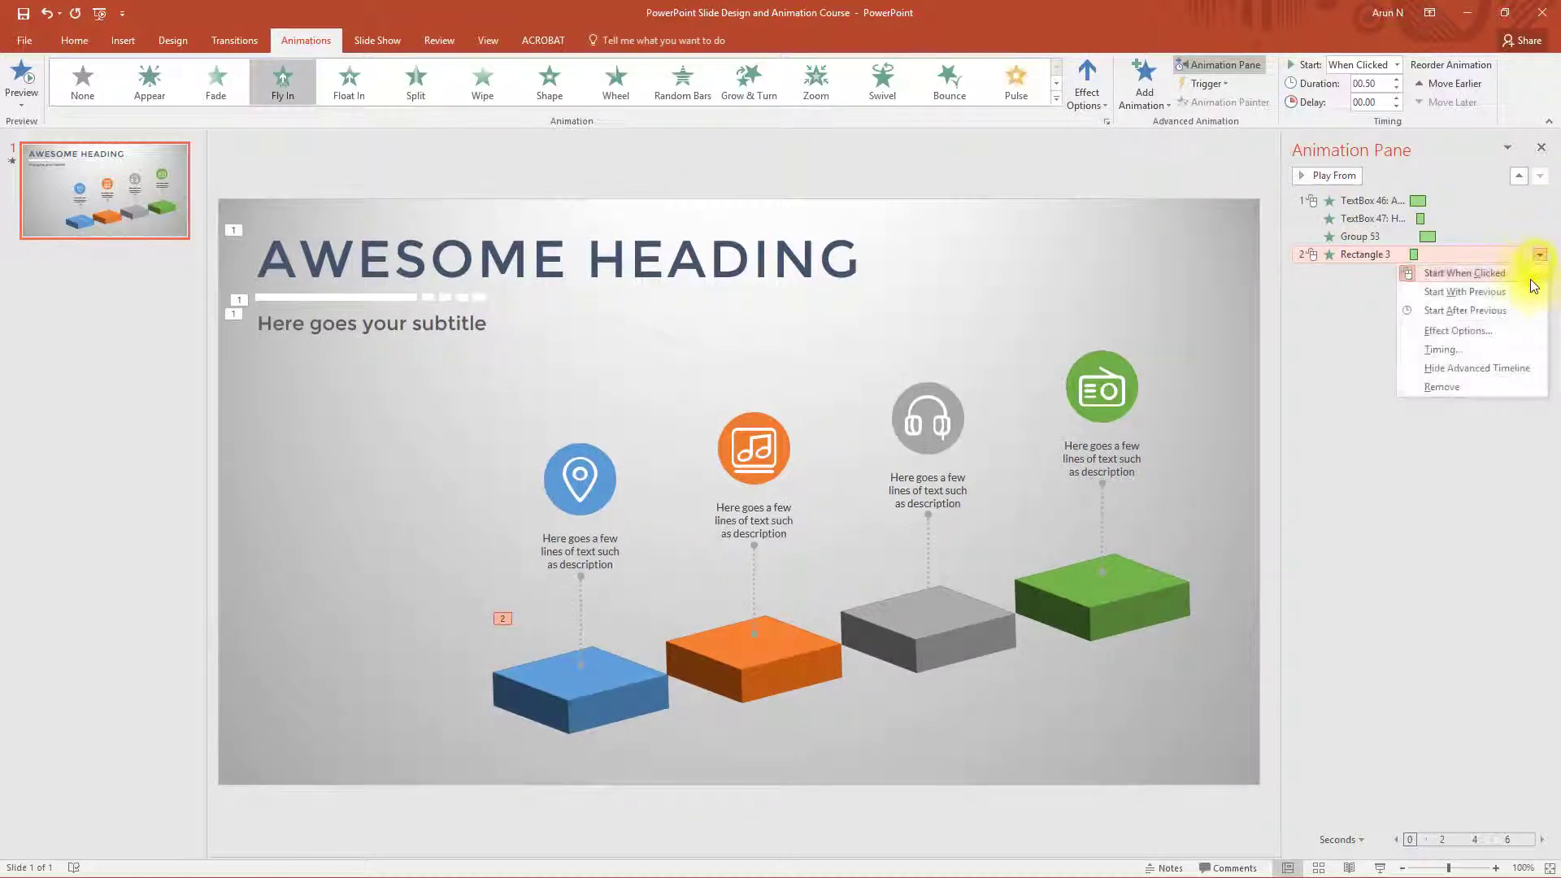
click(1517, 330)
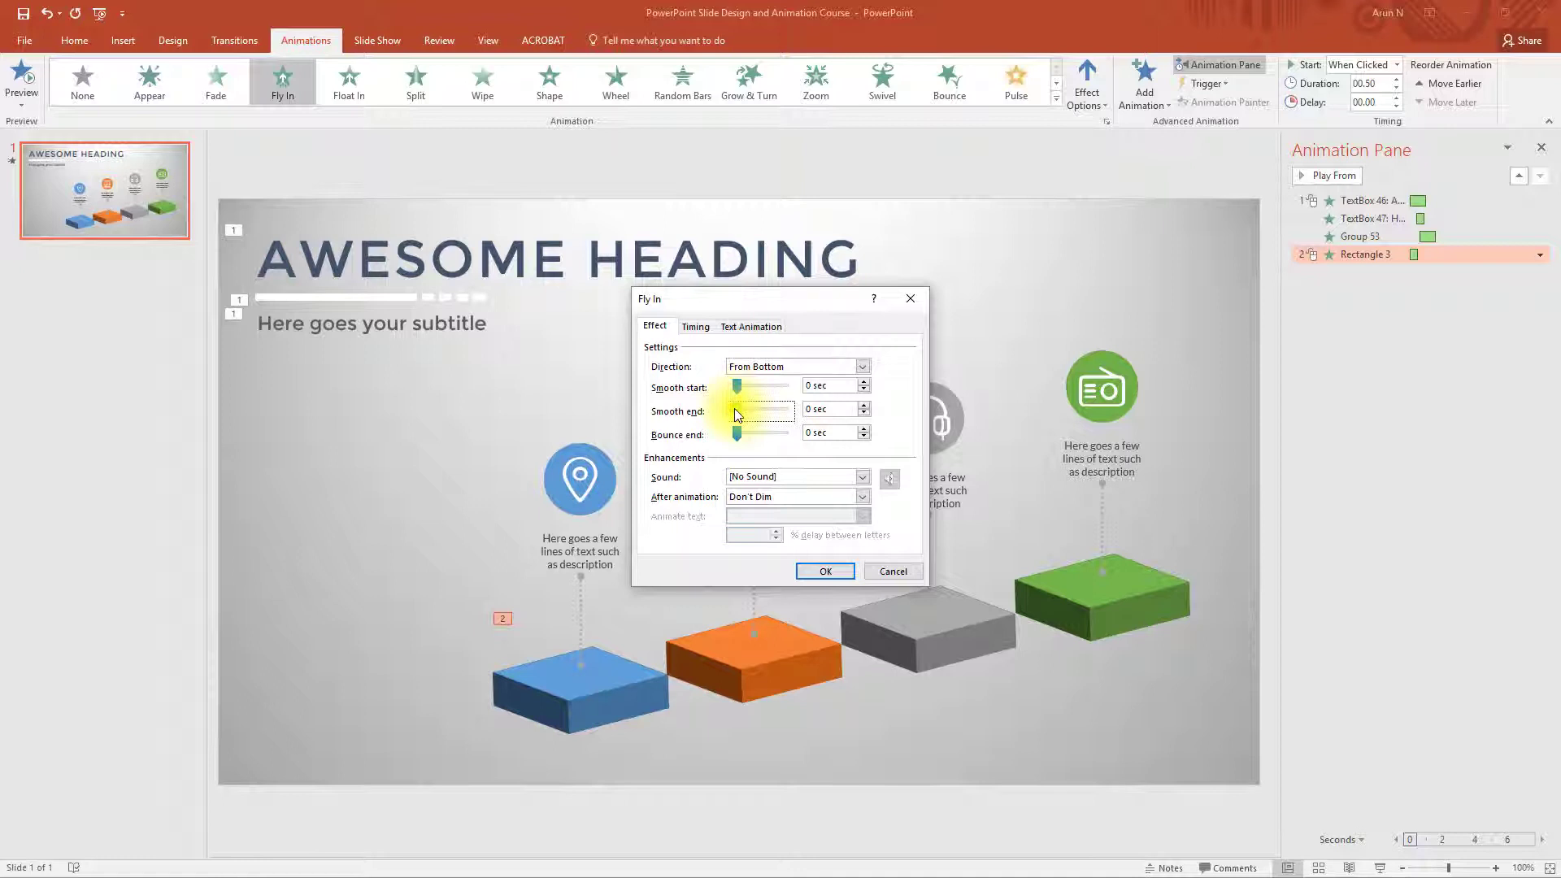
drag(735, 409, 784, 409)
Copy the blue block's Fly In onto the orange, grey and green blocks with Animation Painter.
click(824, 572)
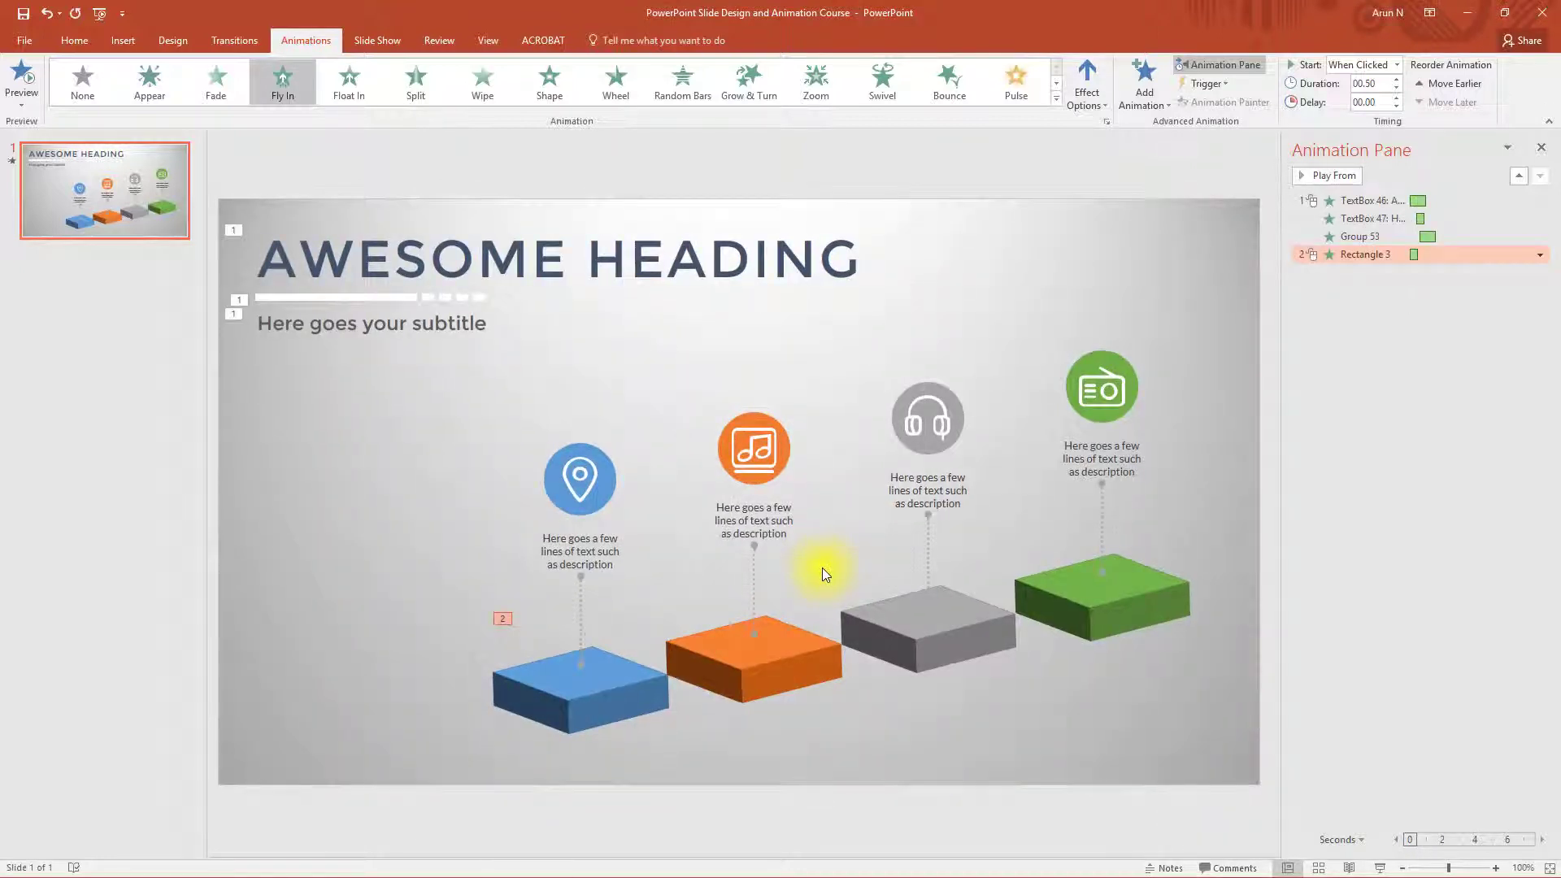
click(640, 683)
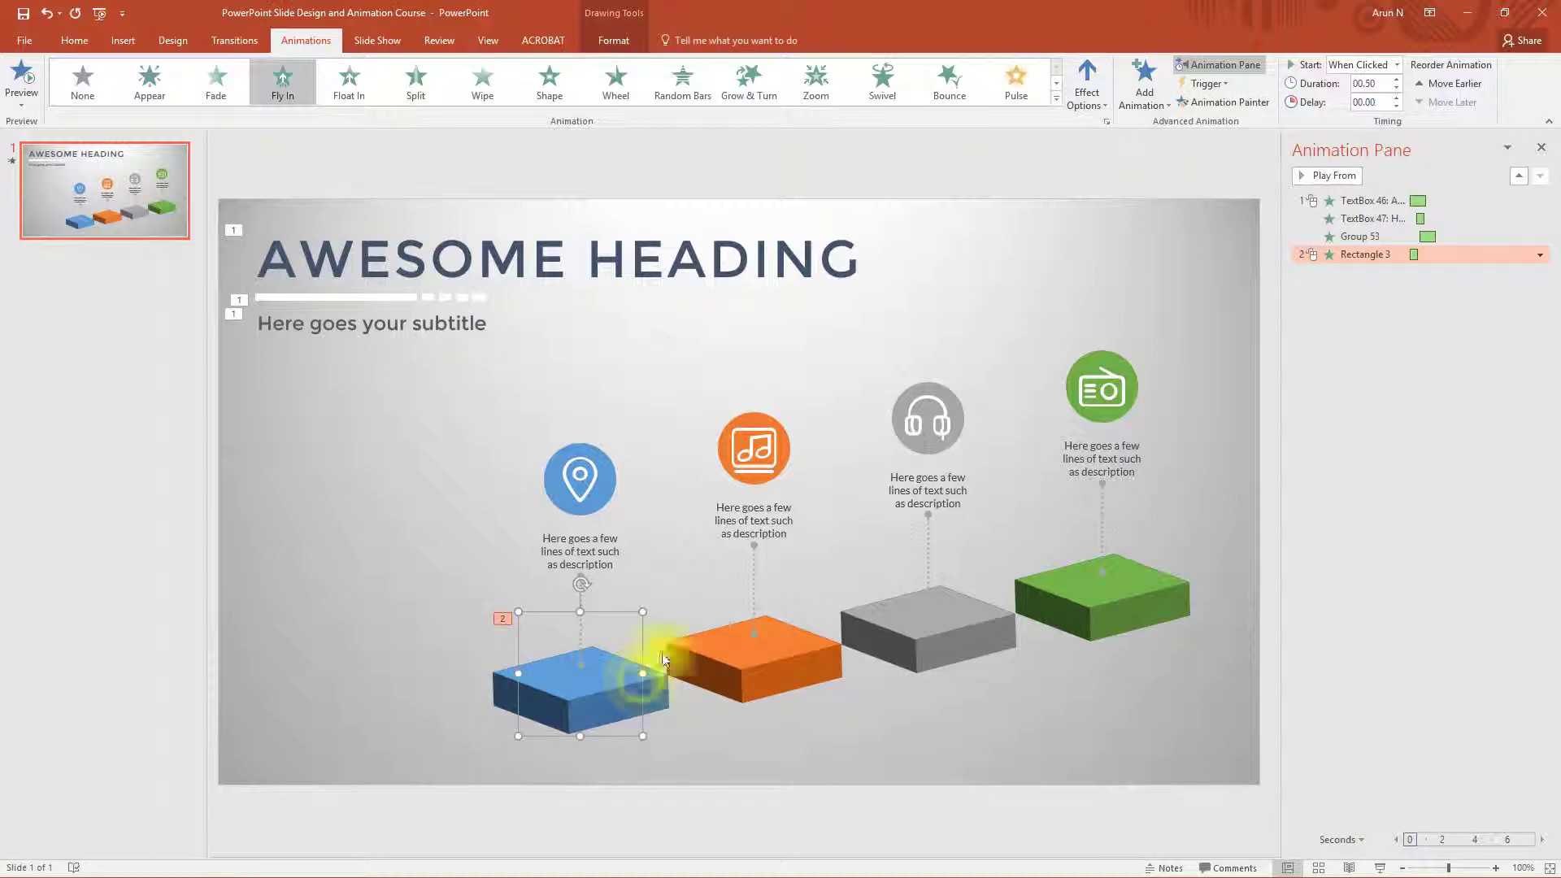
click(1233, 101)
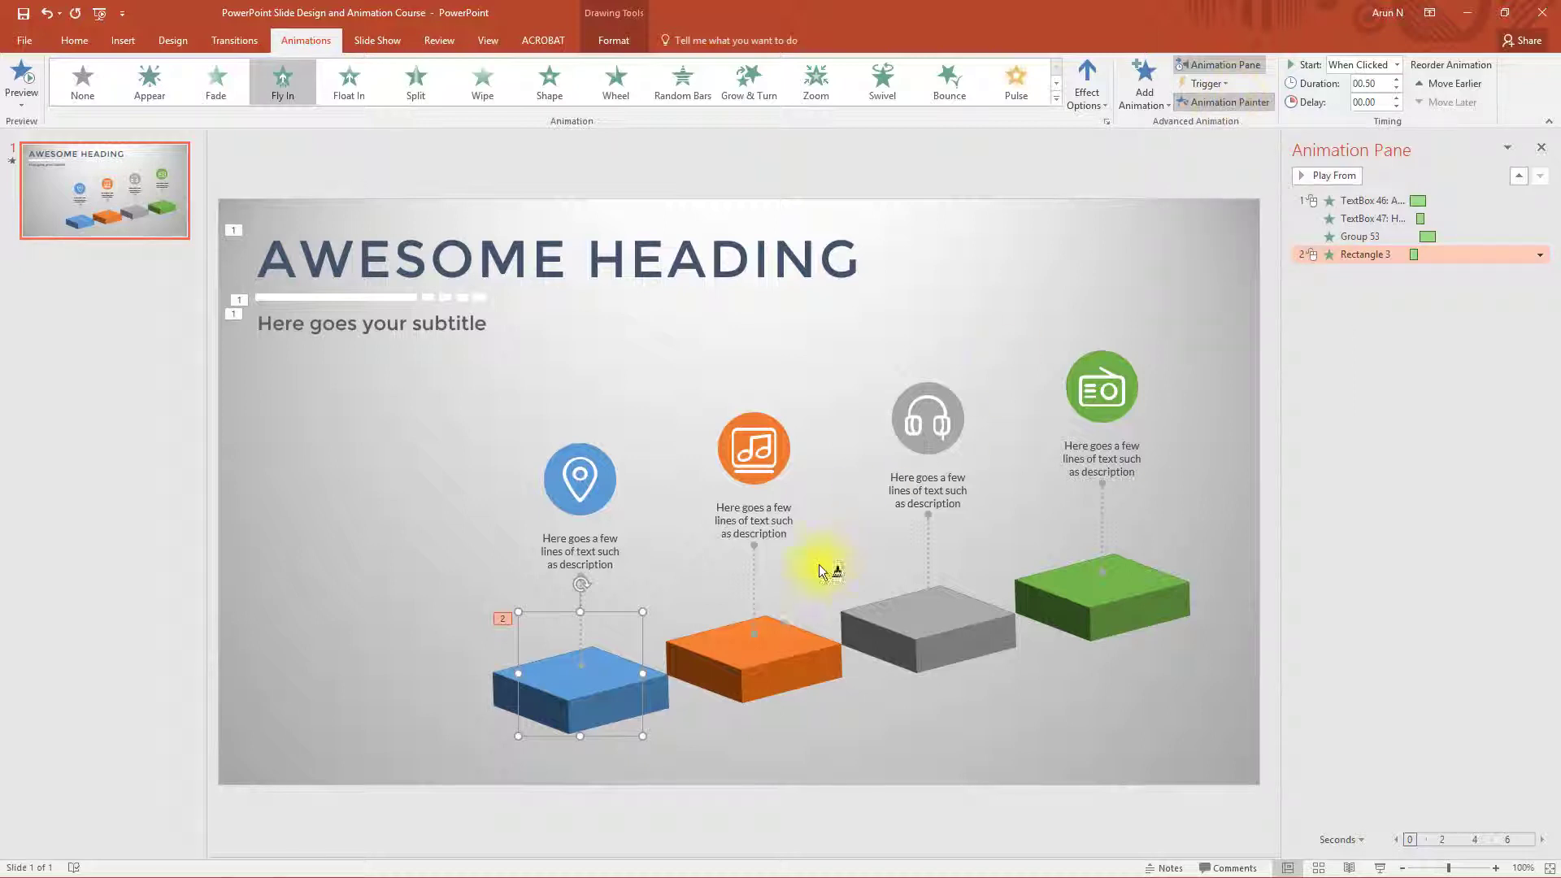
click(764, 654)
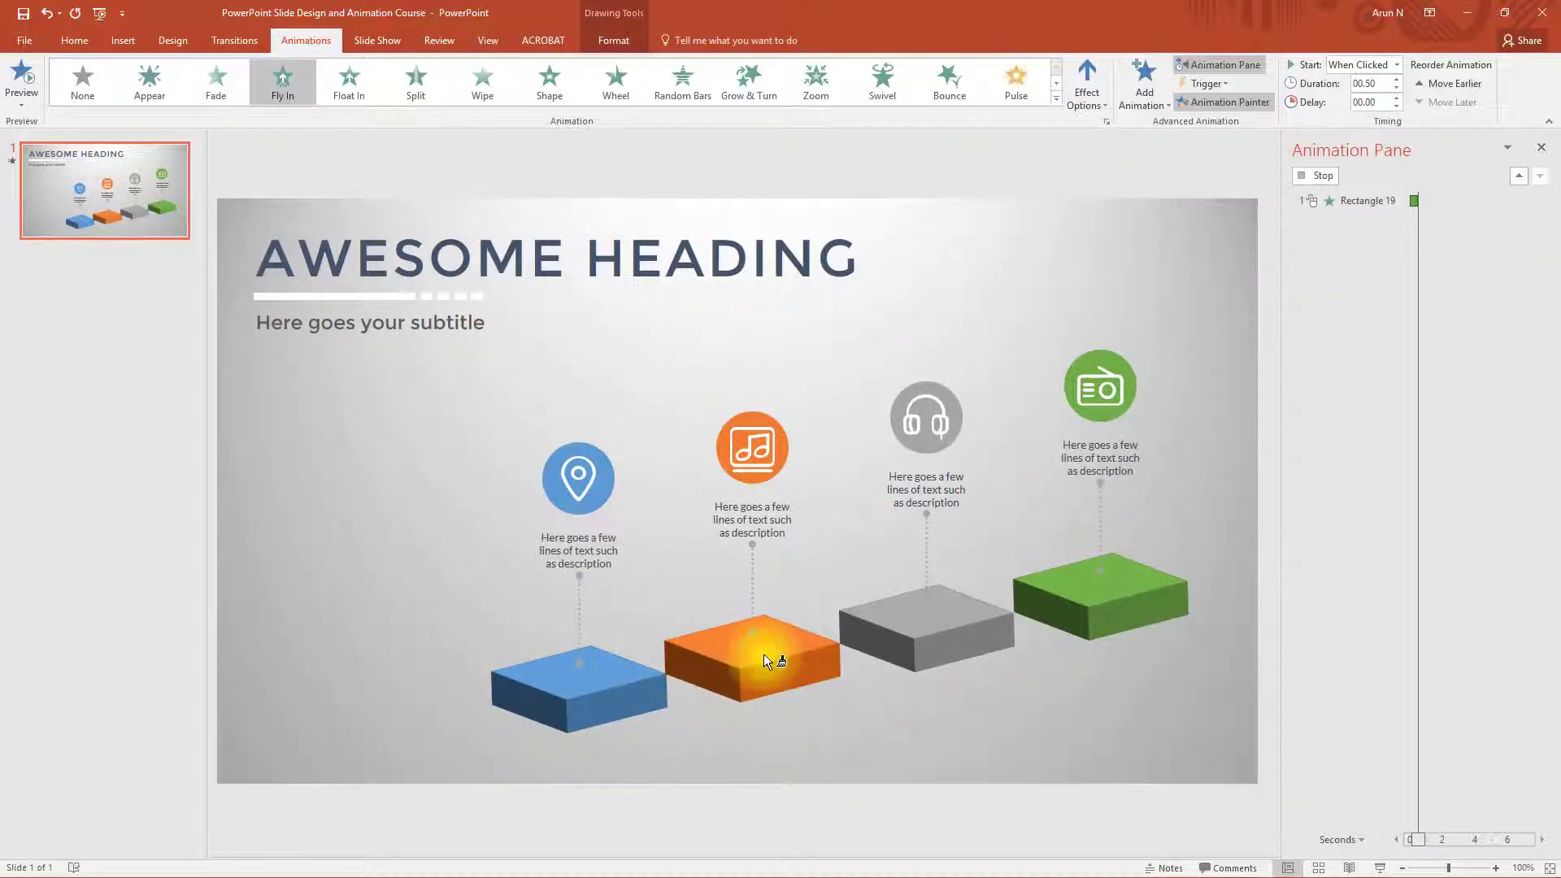
click(963, 627)
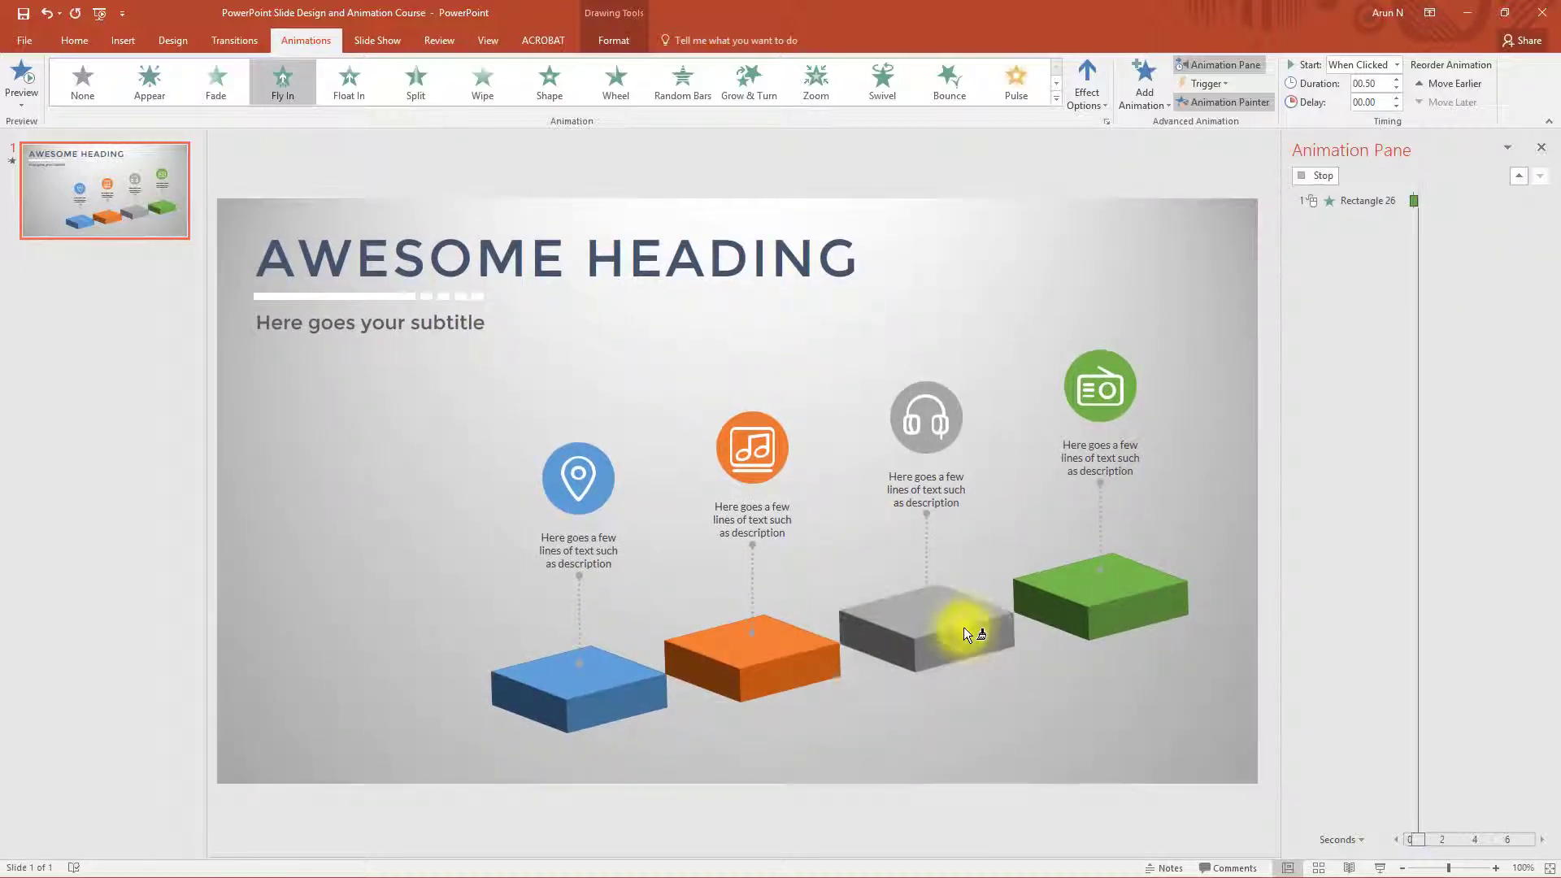
click(1106, 598)
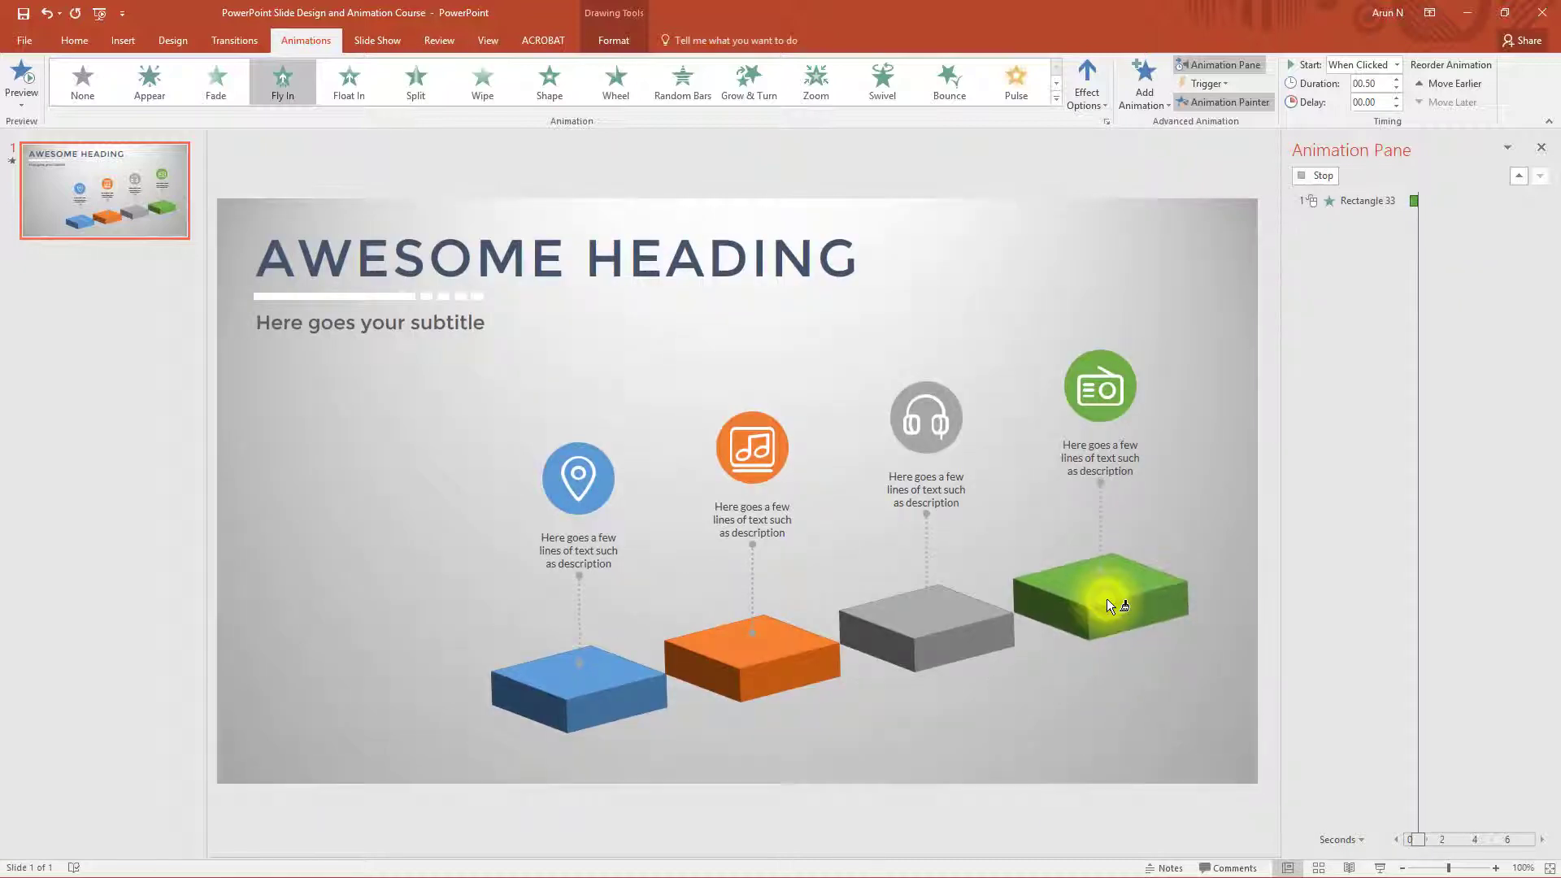
click(1431, 406)
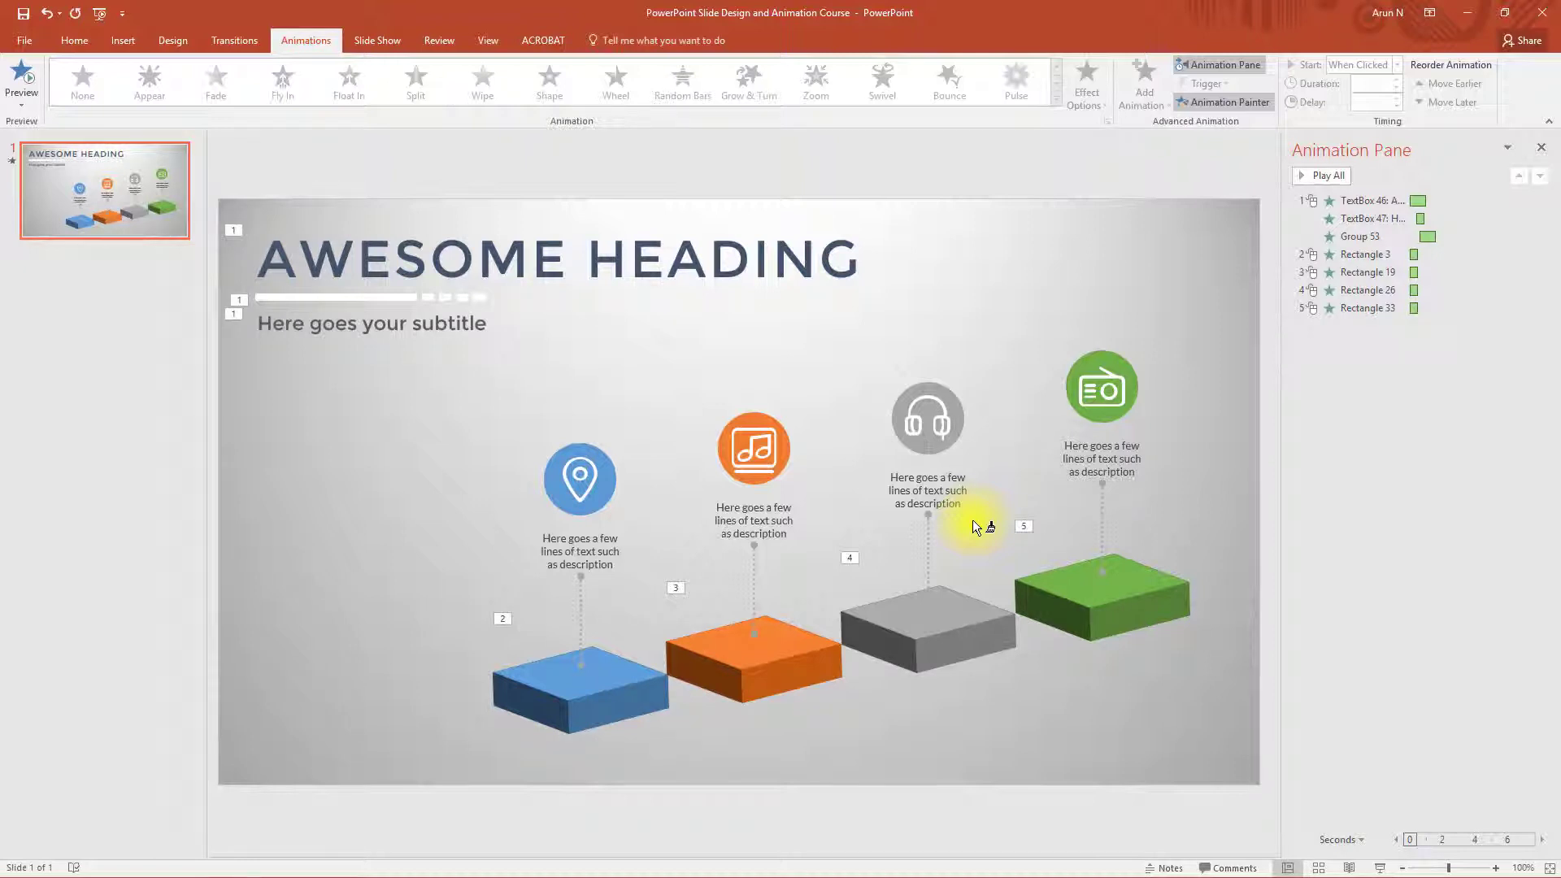
Exit Animation Painter and apply a Wipe entrance to the blue location-icon group.
key(Escape)
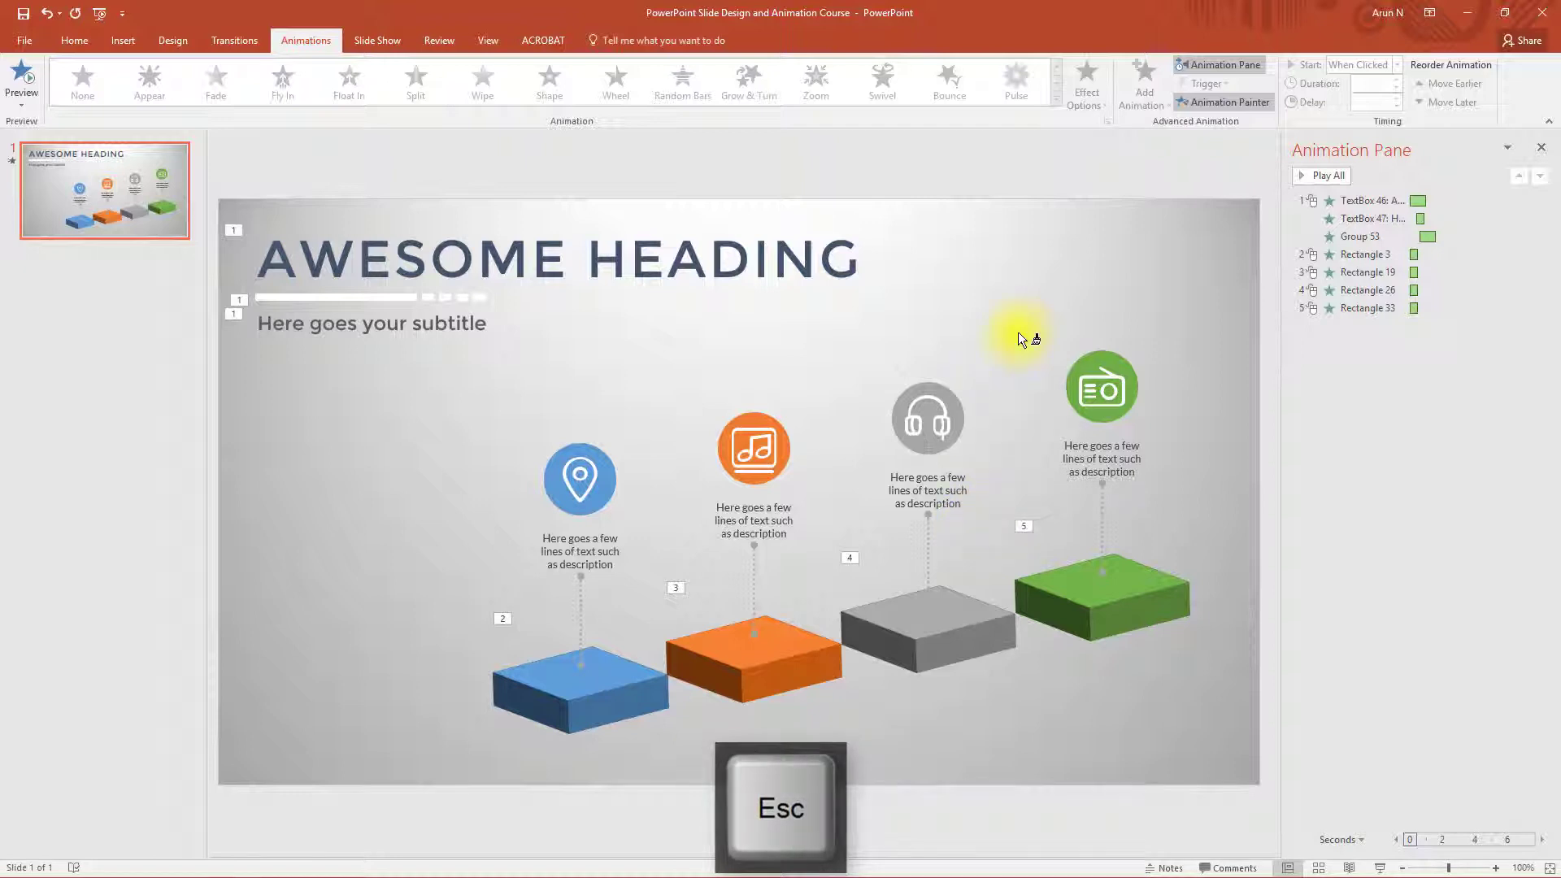
key(Escape)
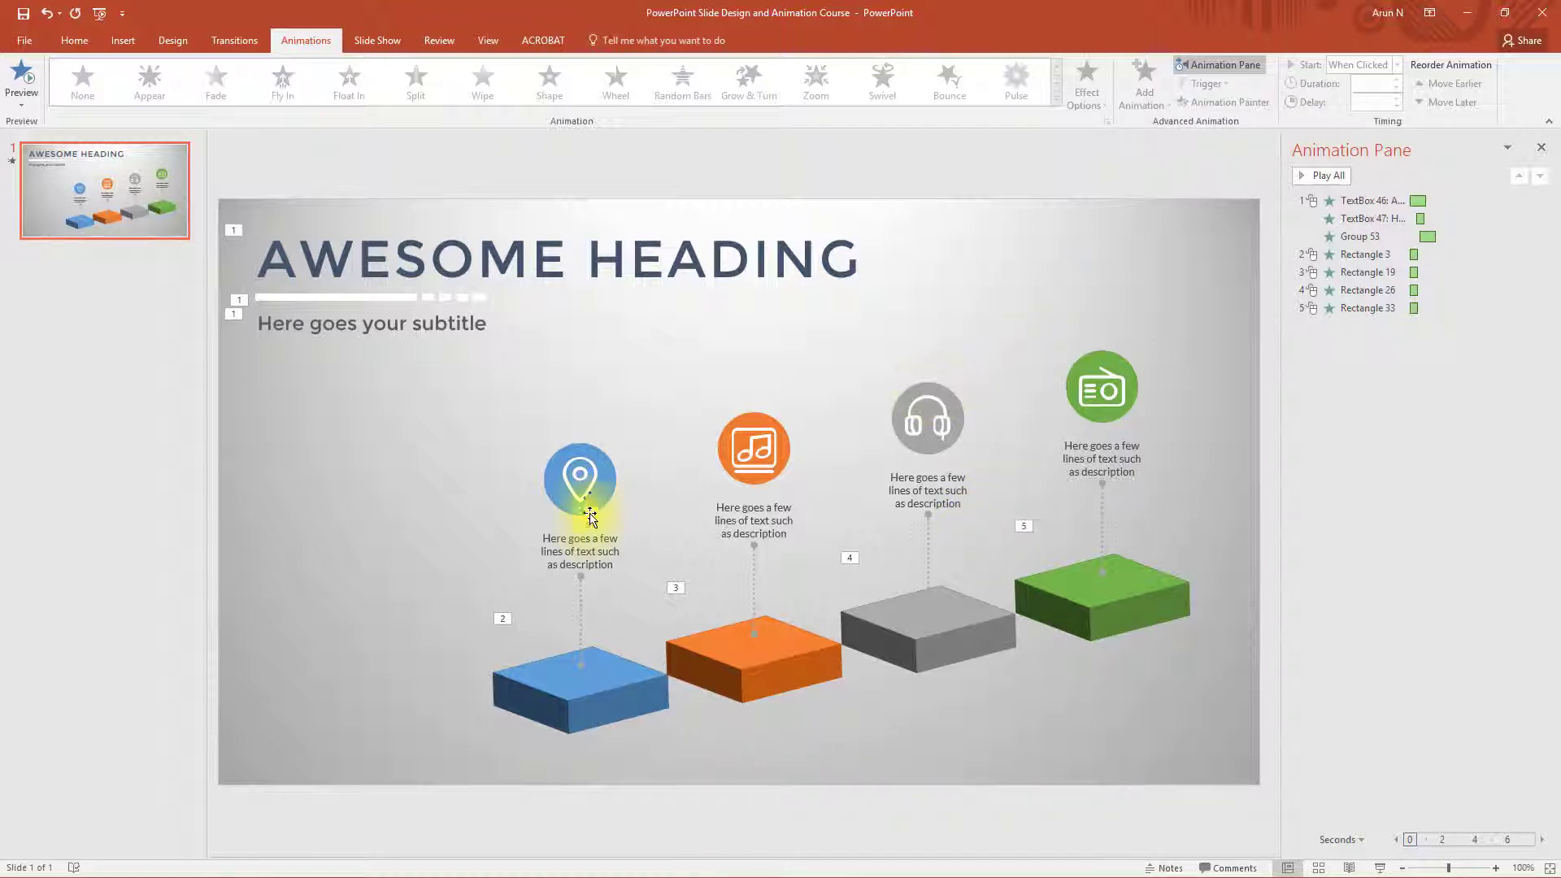
click(590, 499)
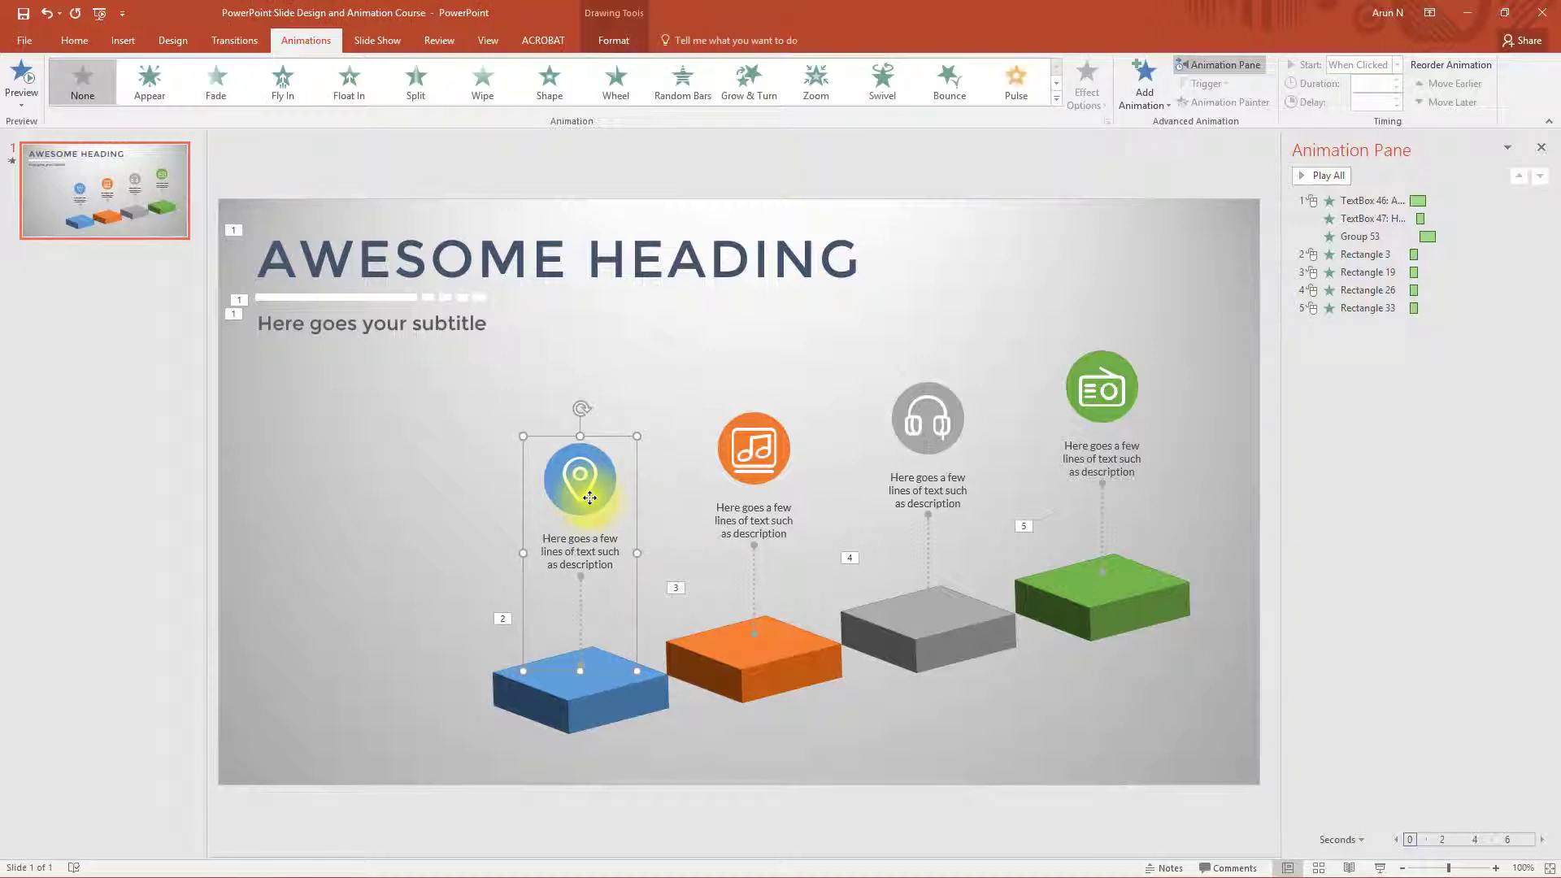
click(470, 90)
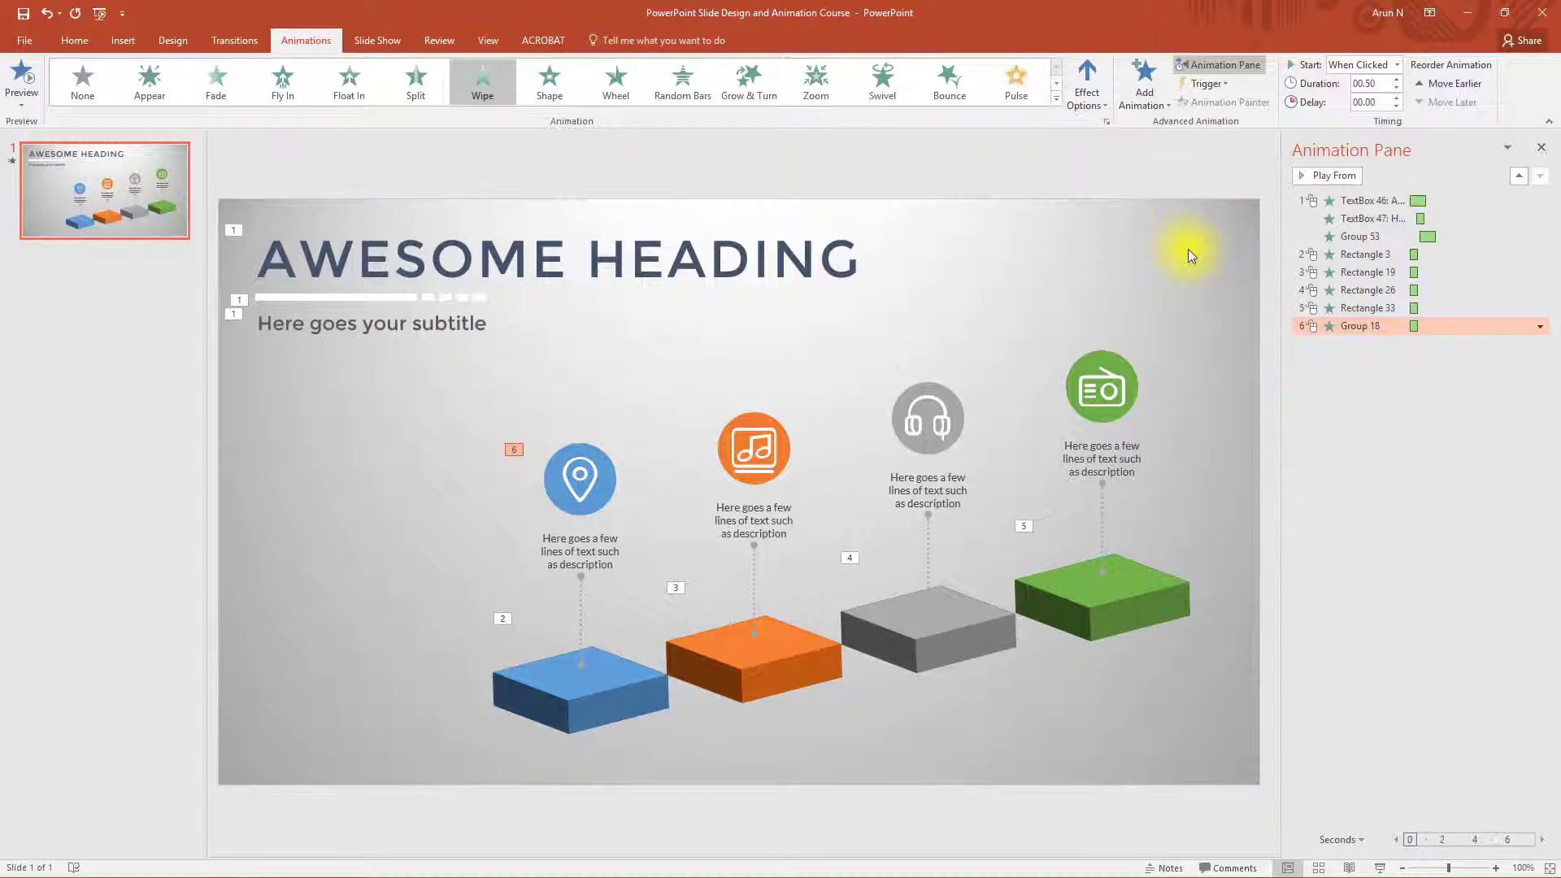
Set Group 18 to Start After Previous and move it directly below Rectangle 3.
click(1540, 328)
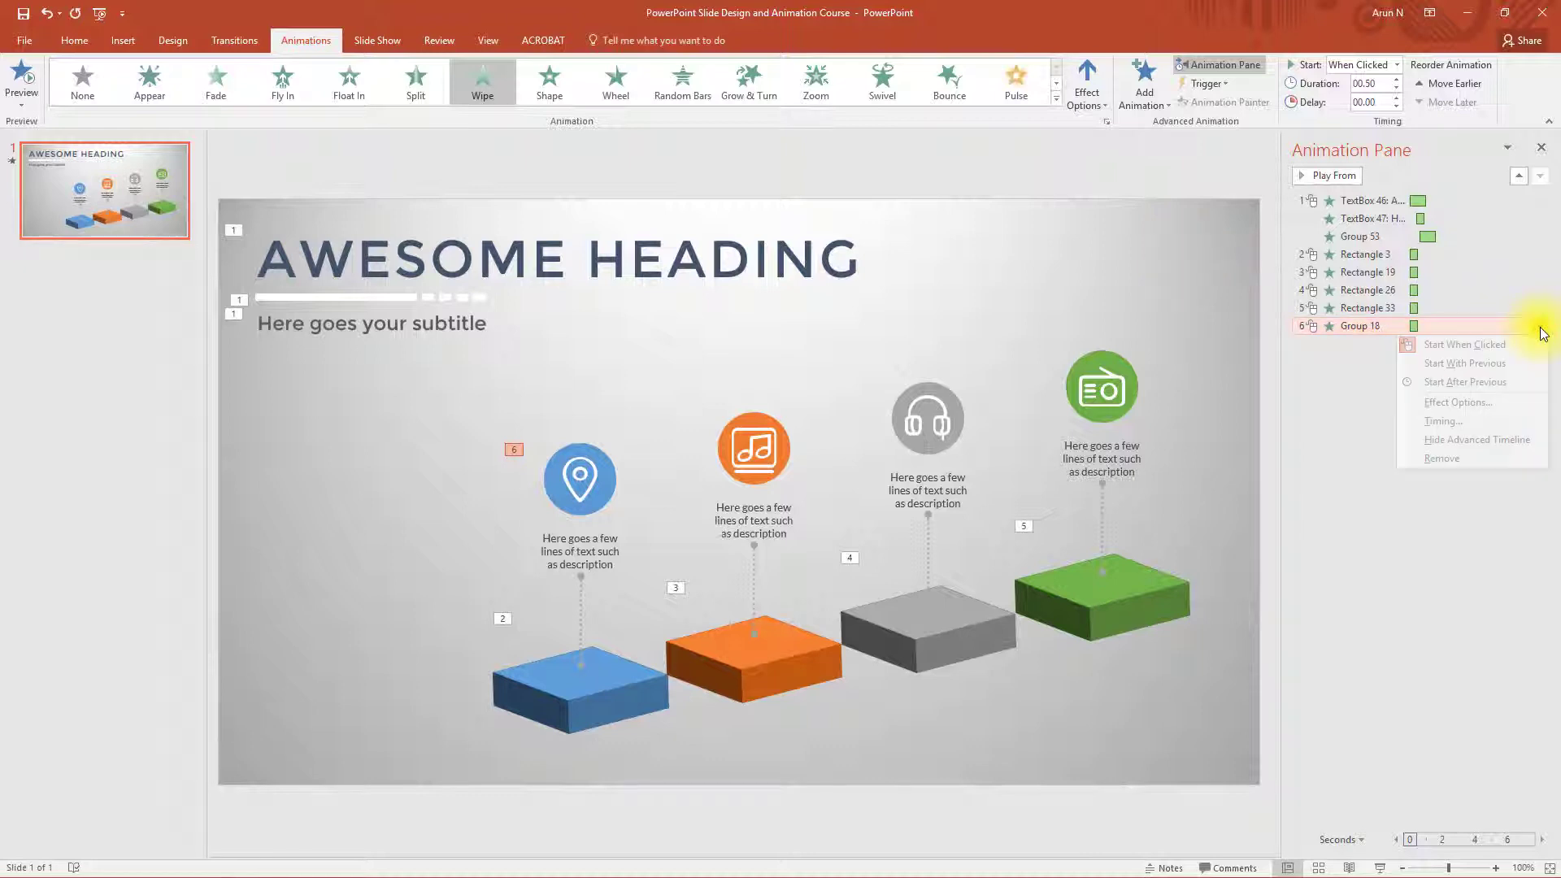
click(1516, 379)
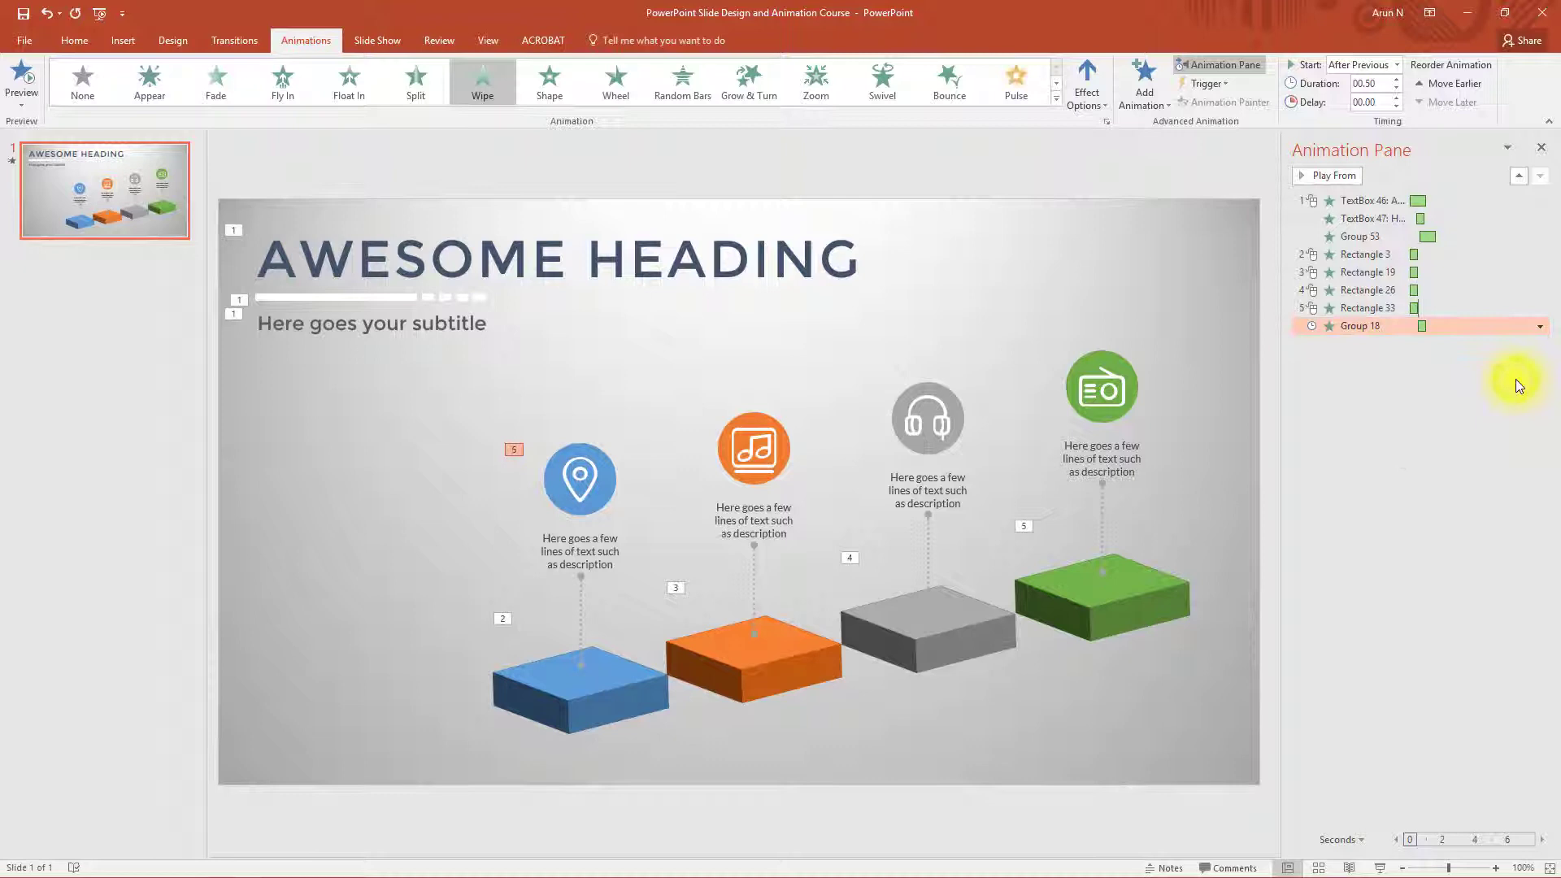
drag(1381, 326, 1377, 265)
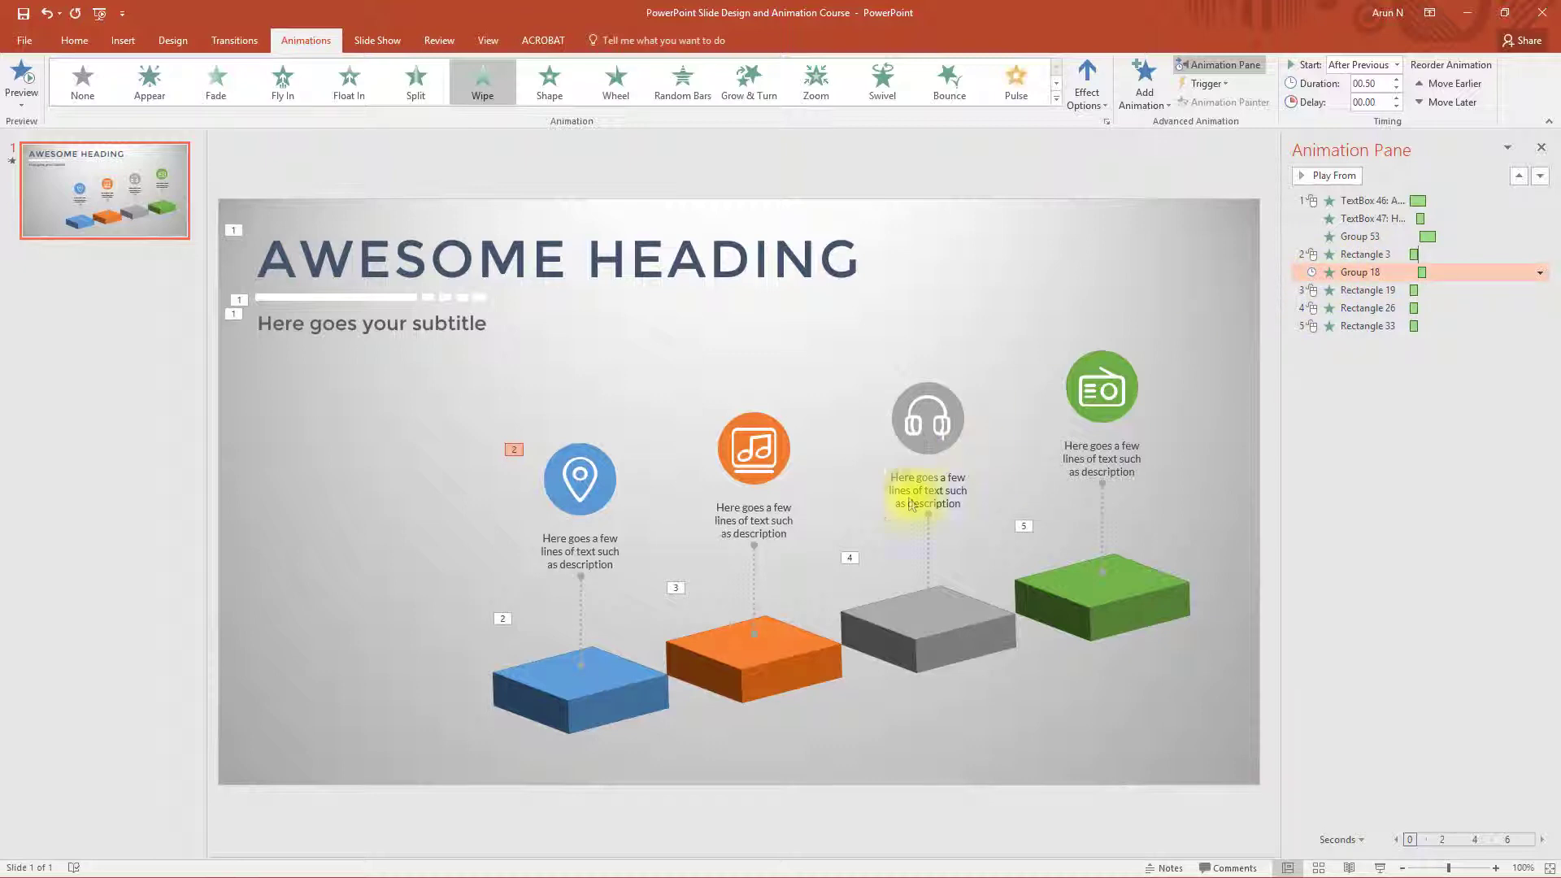
click(592, 681)
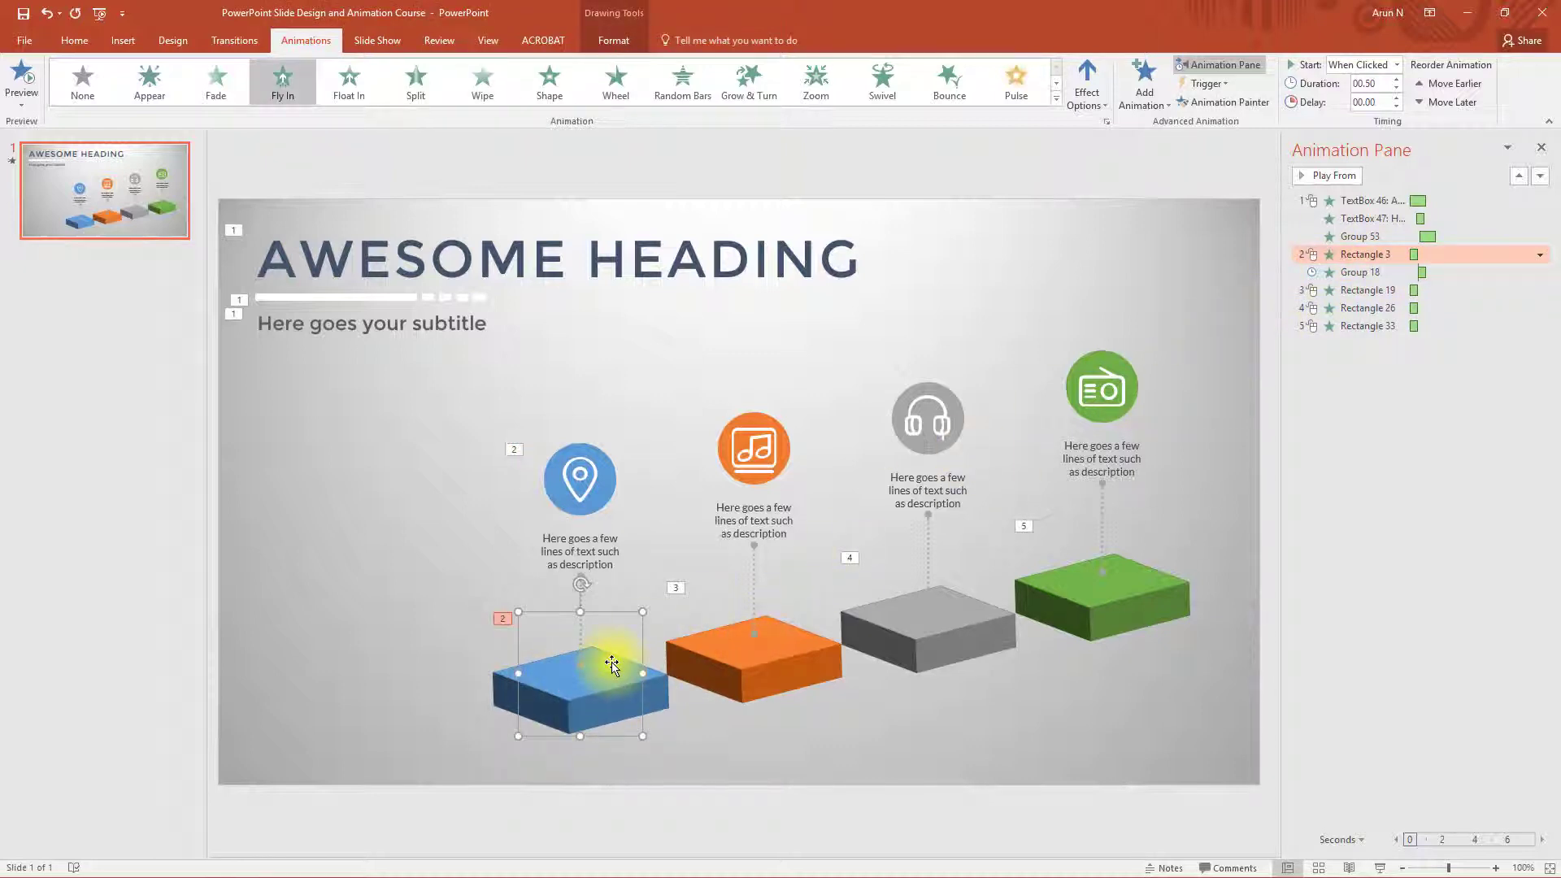
mouse_move(1411, 254)
Rename Rectangle 3 to 'Blue square' in the Selection Pane.
click(73, 42)
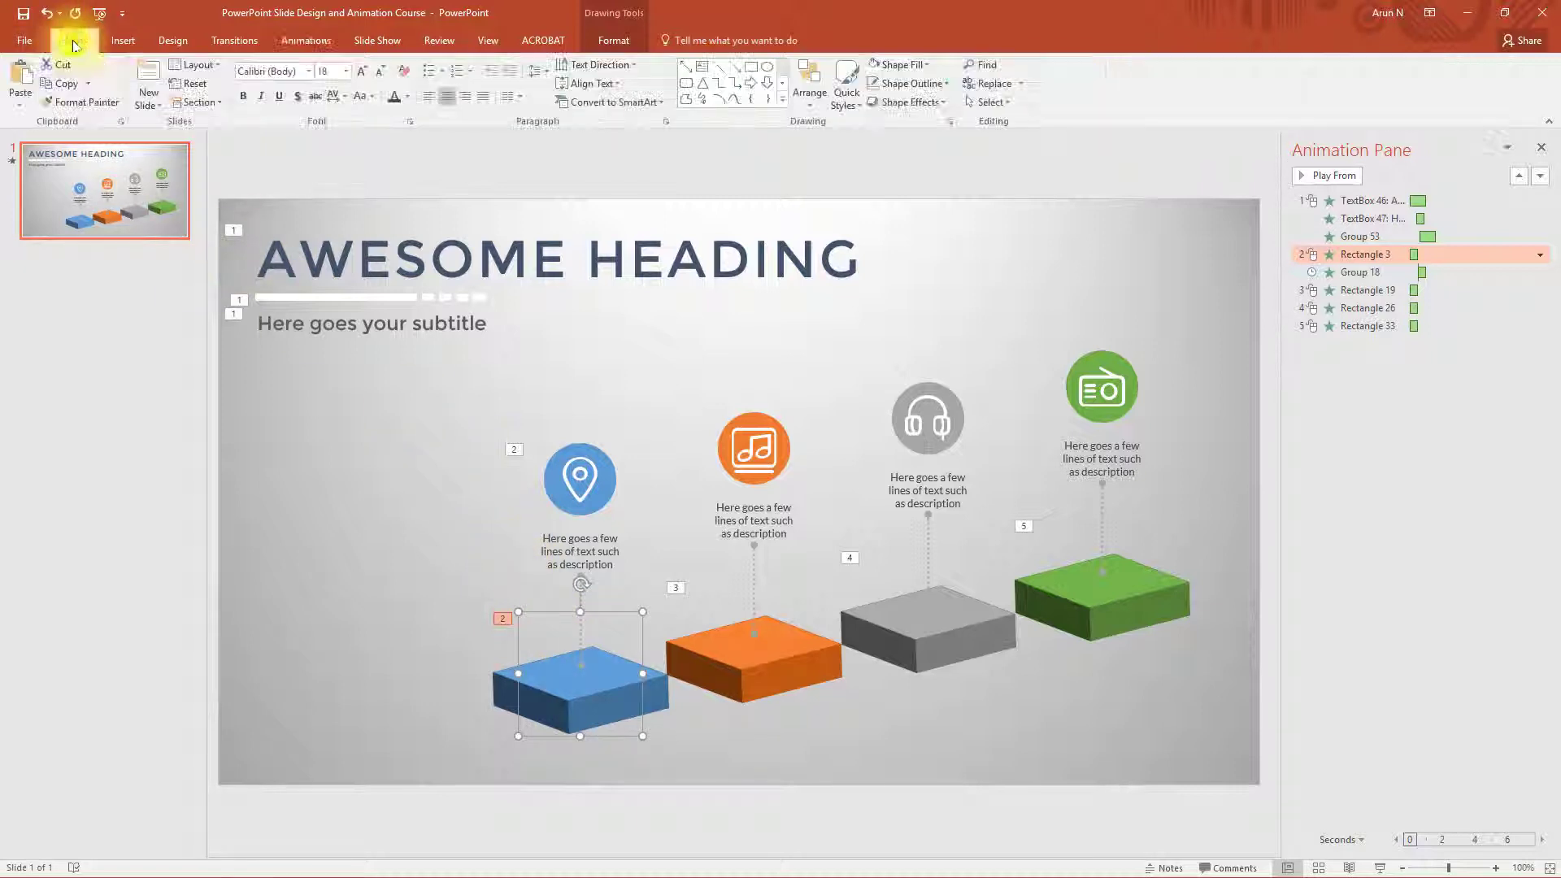
click(1006, 102)
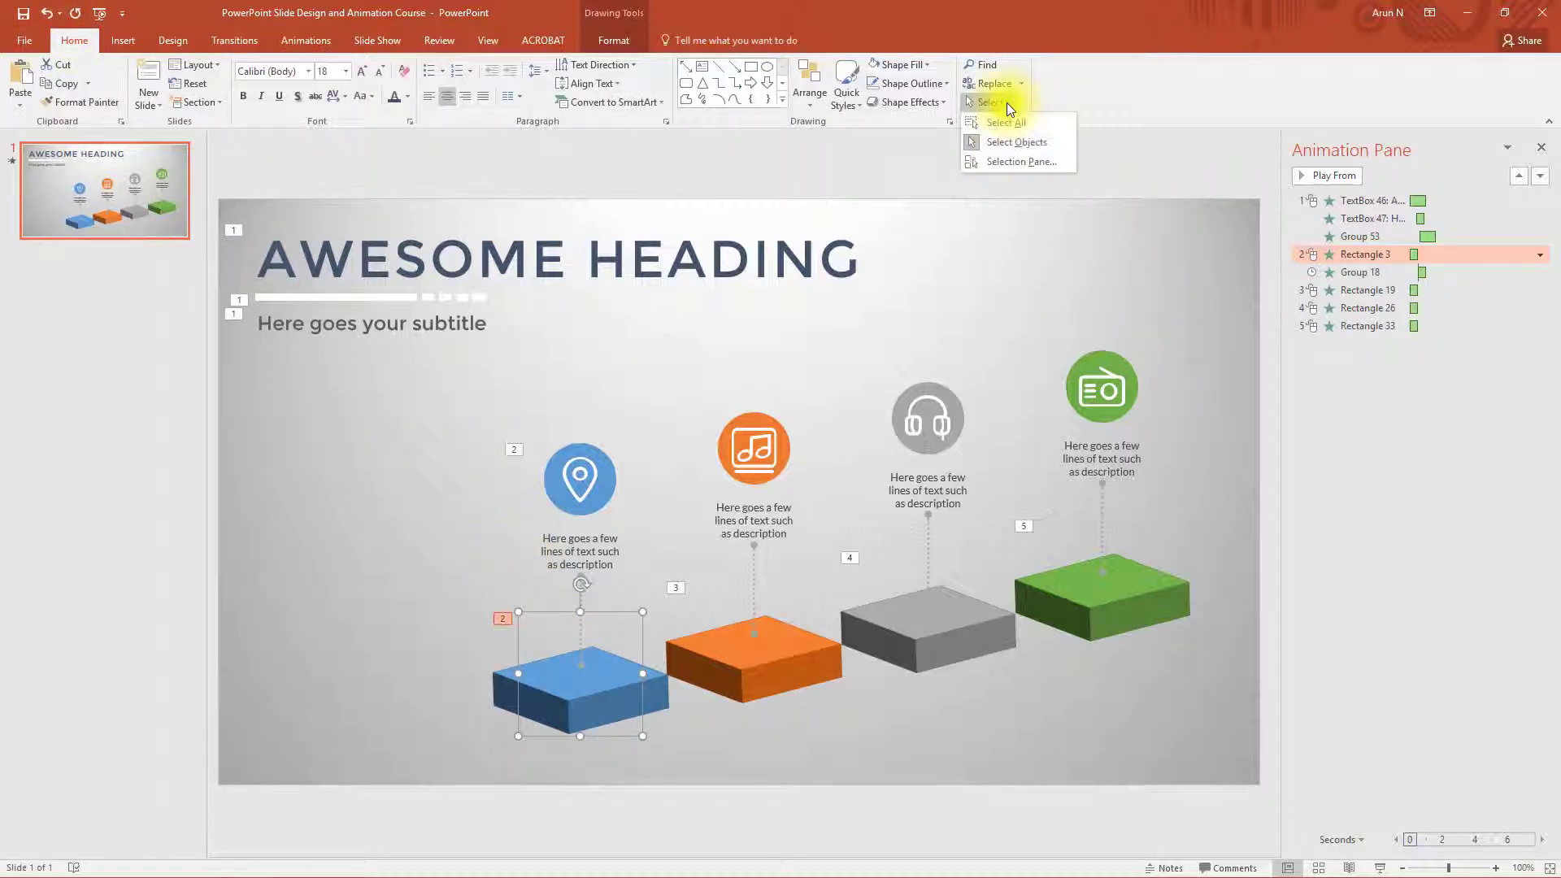
click(1029, 161)
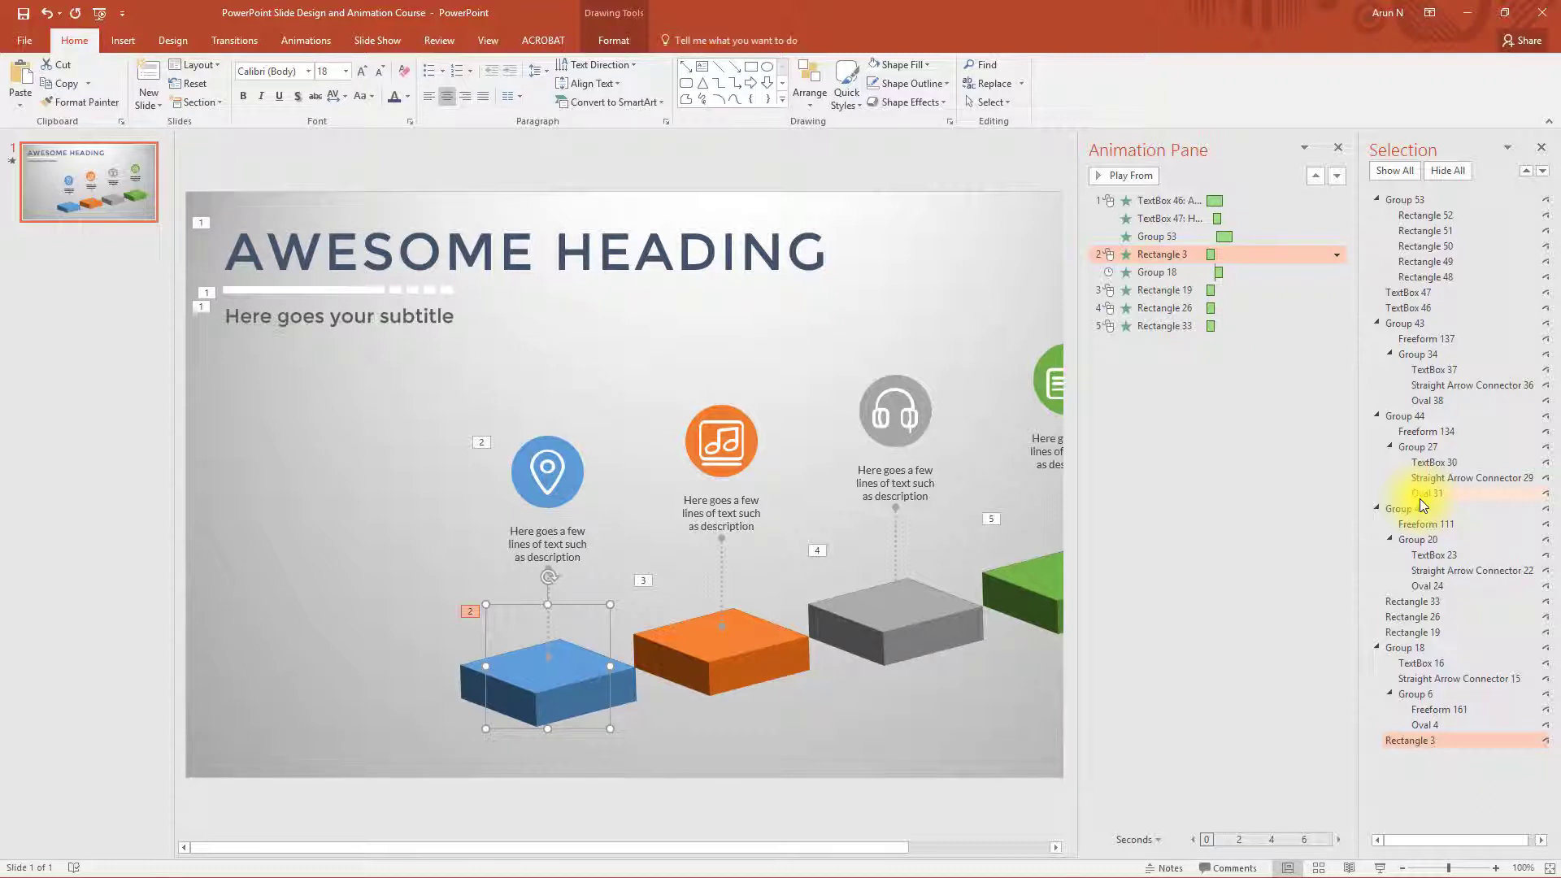
click(1428, 739)
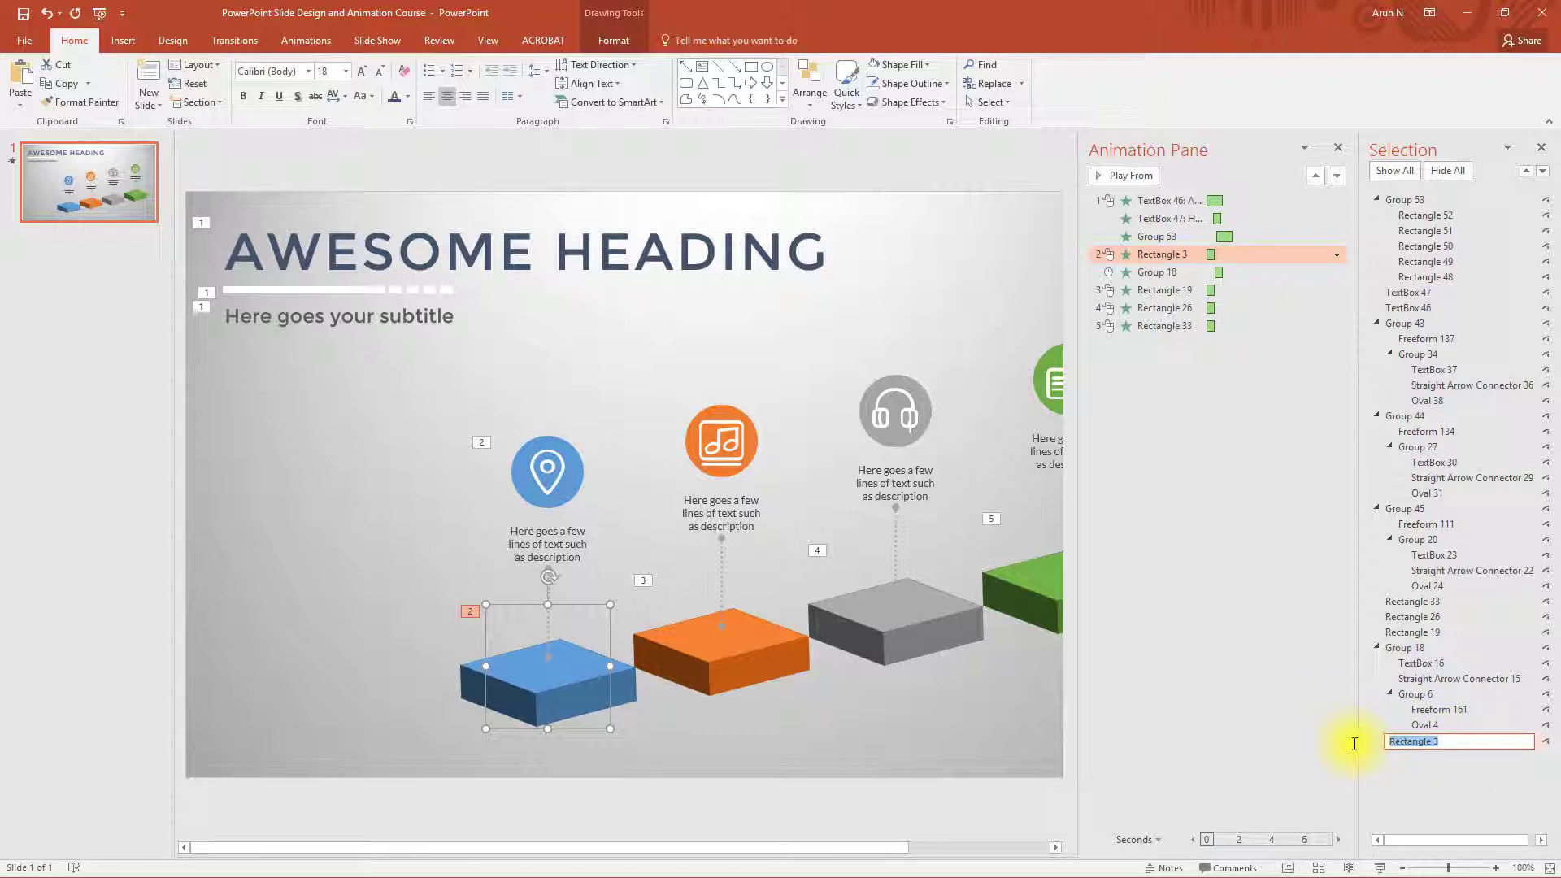
text(Blue square)
key(Return)
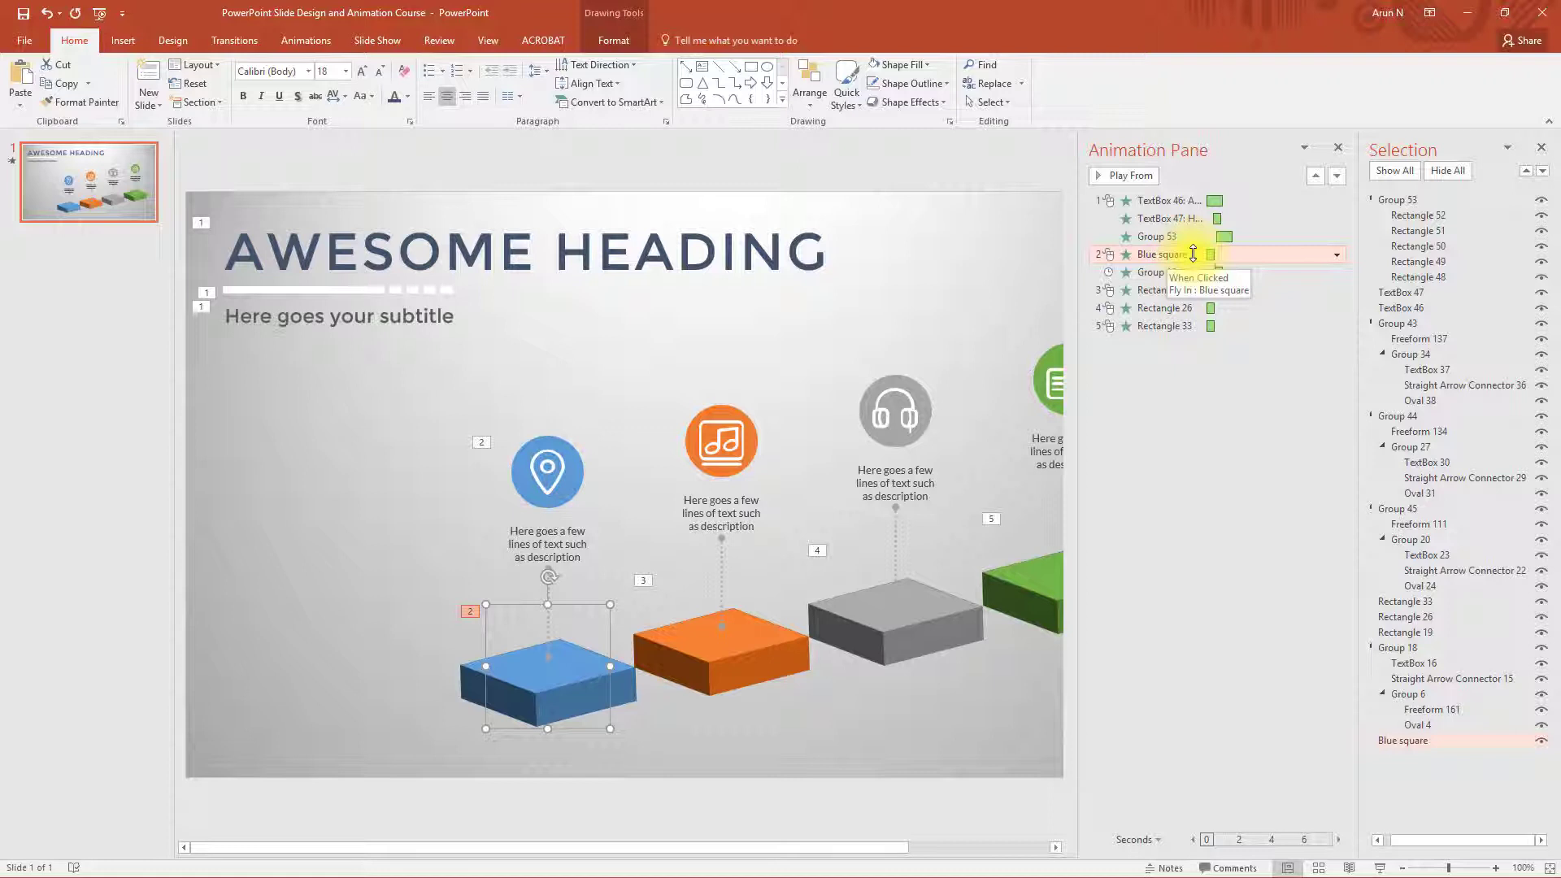
Copy the blue icon group's Wipe onto the orange music-icon group with Animation Painter.
click(1542, 148)
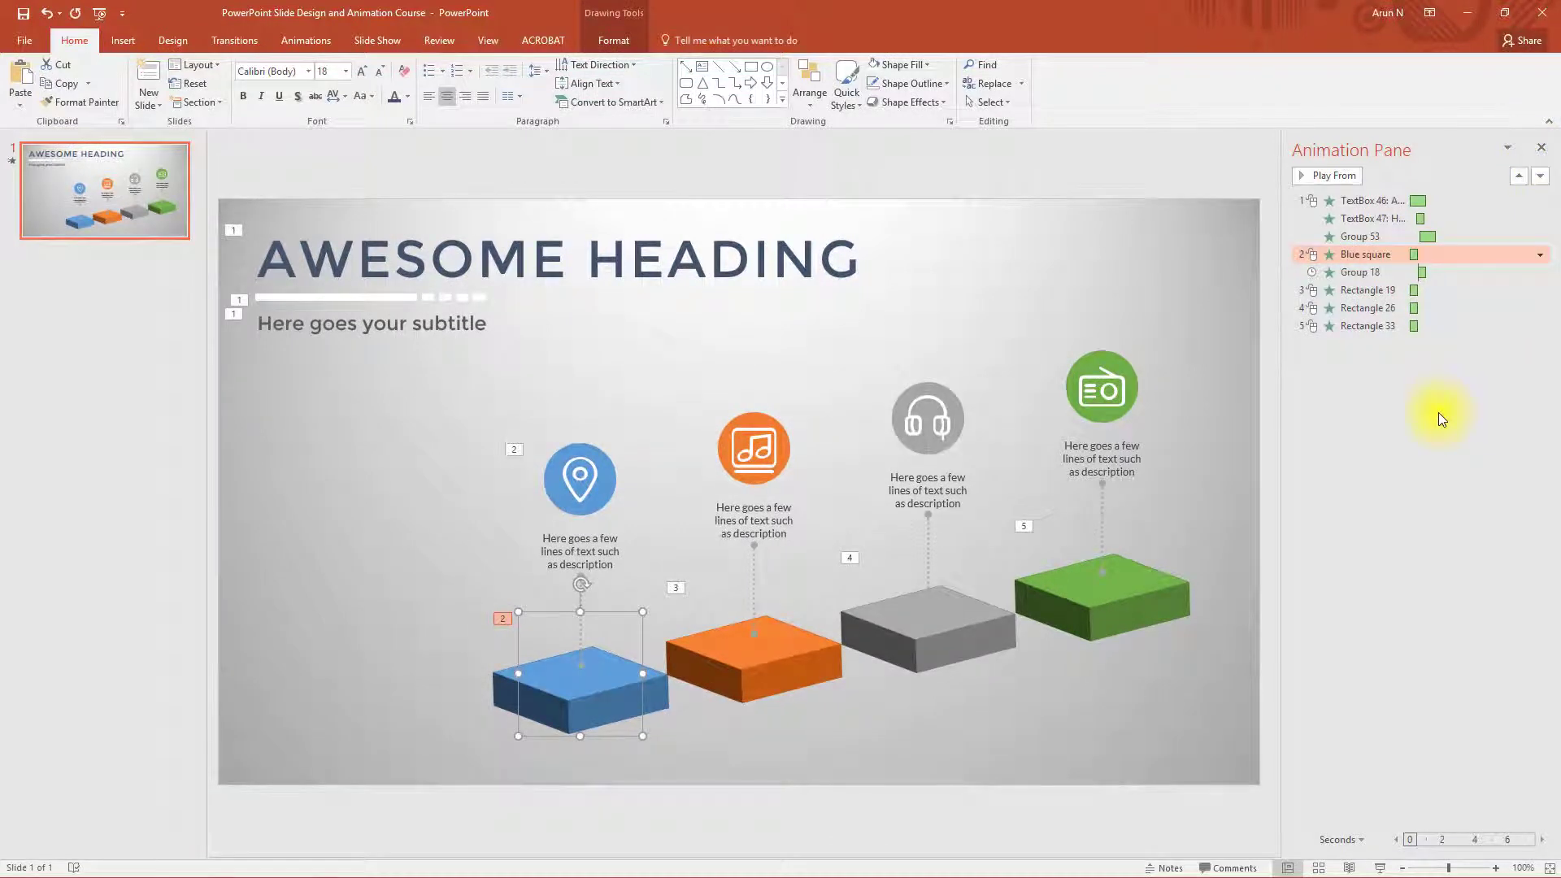
click(606, 472)
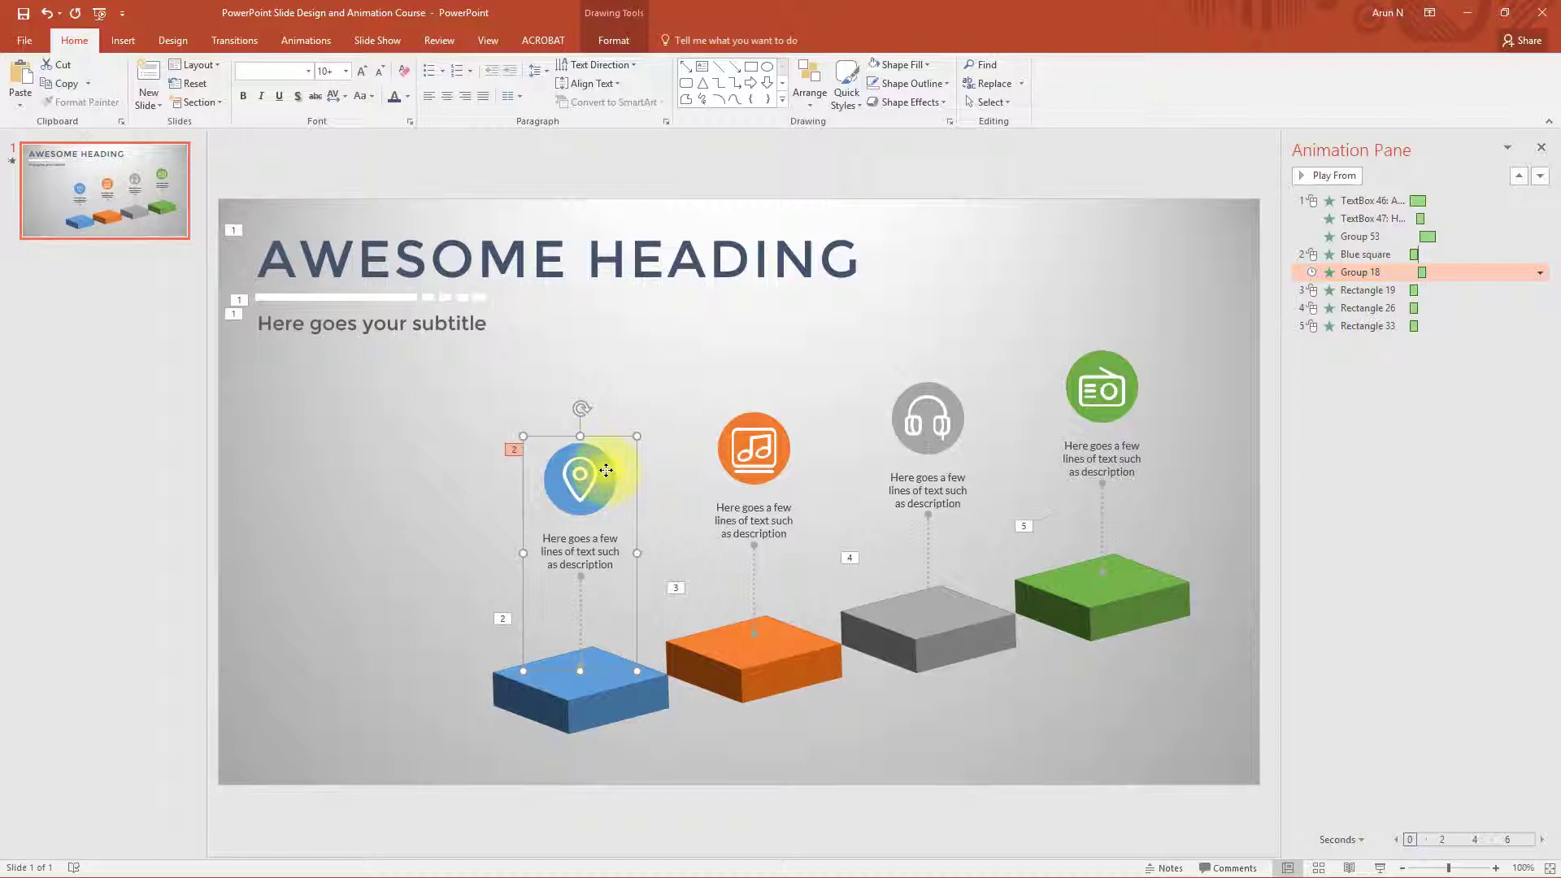
click(301, 42)
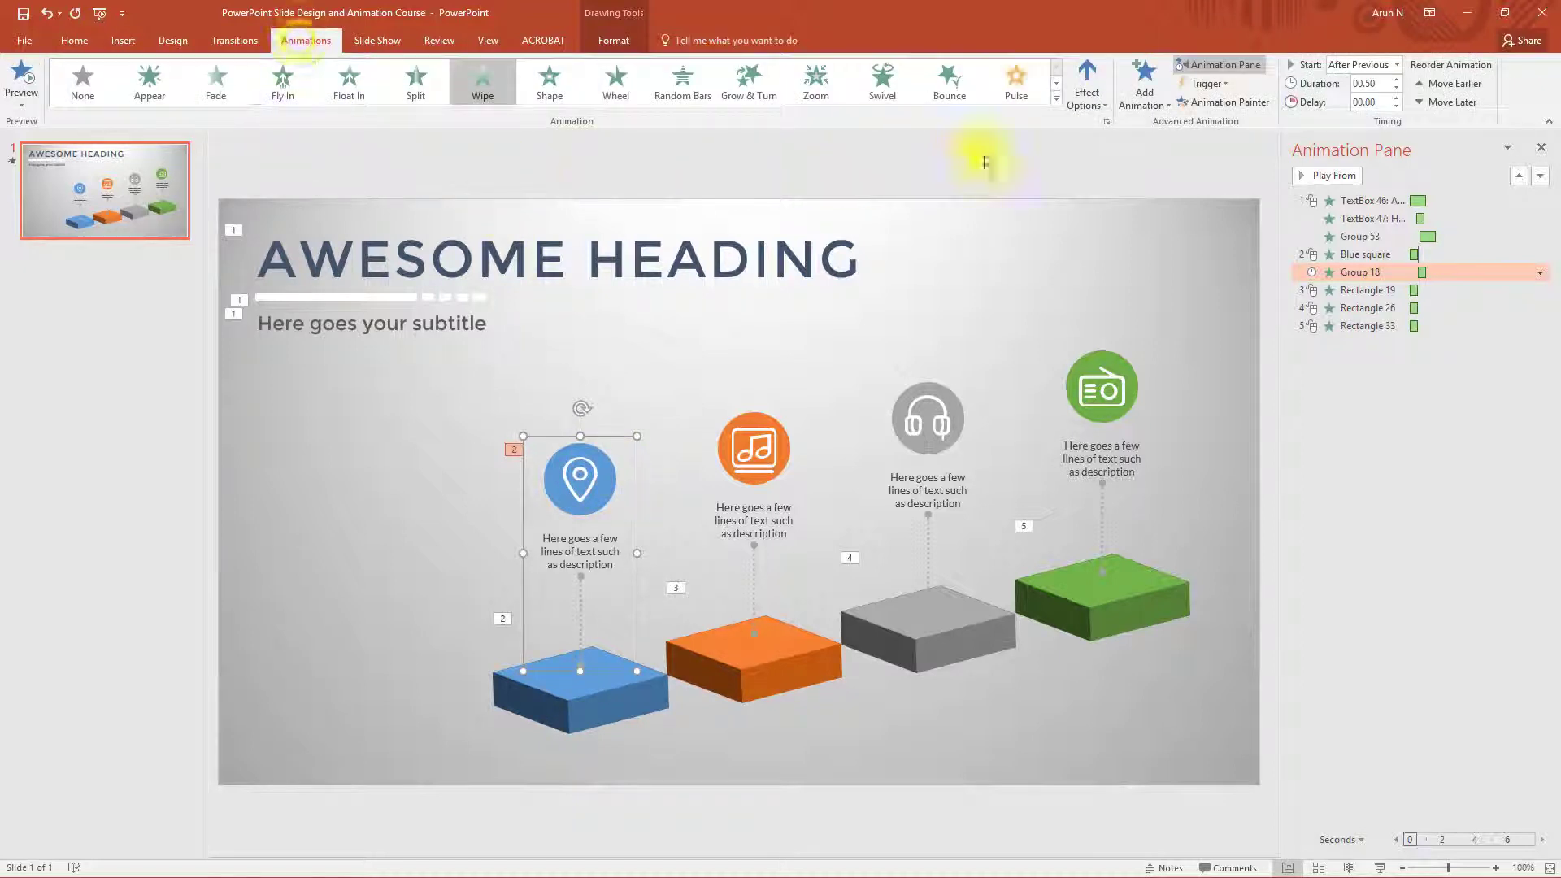
click(1211, 104)
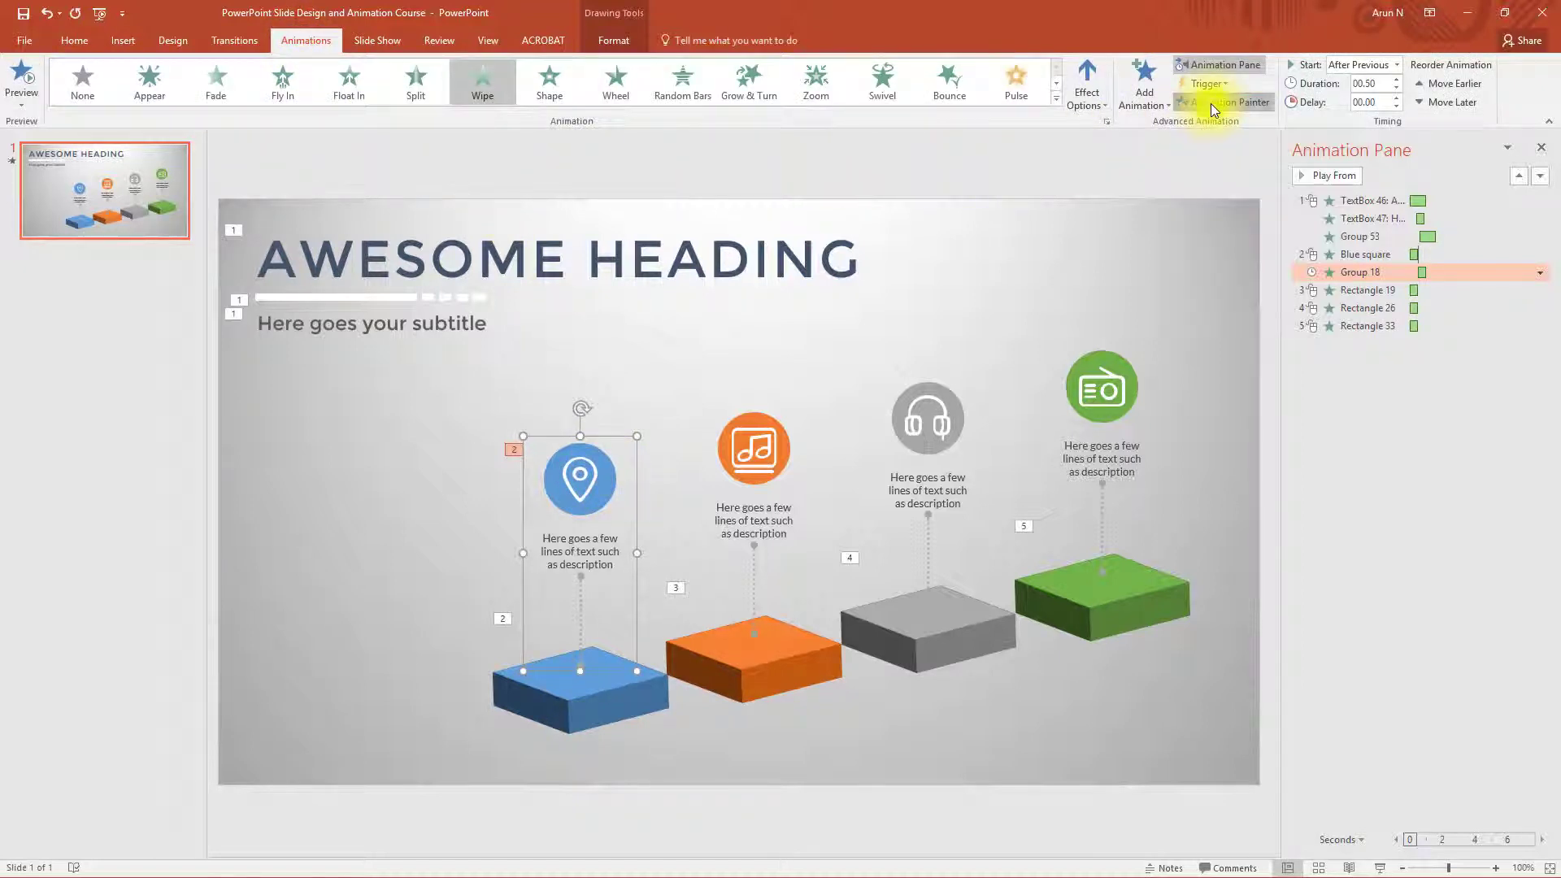
click(768, 471)
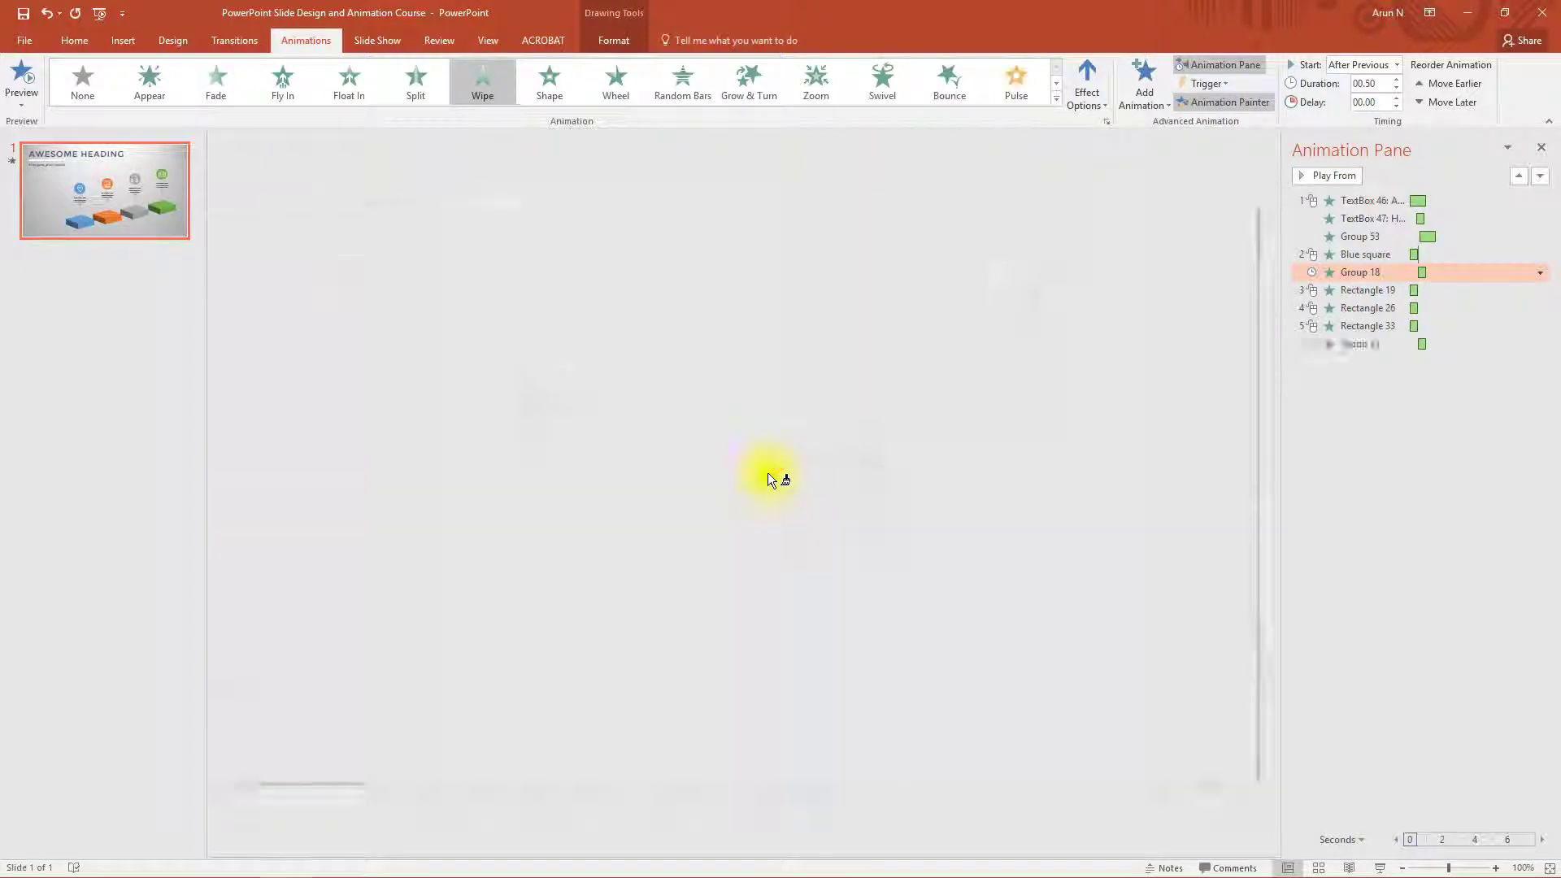
Apply Wipe to the green icon group; move Group 45 after Rectangle 19, Group 44 after Rectangle 26.
click(1094, 413)
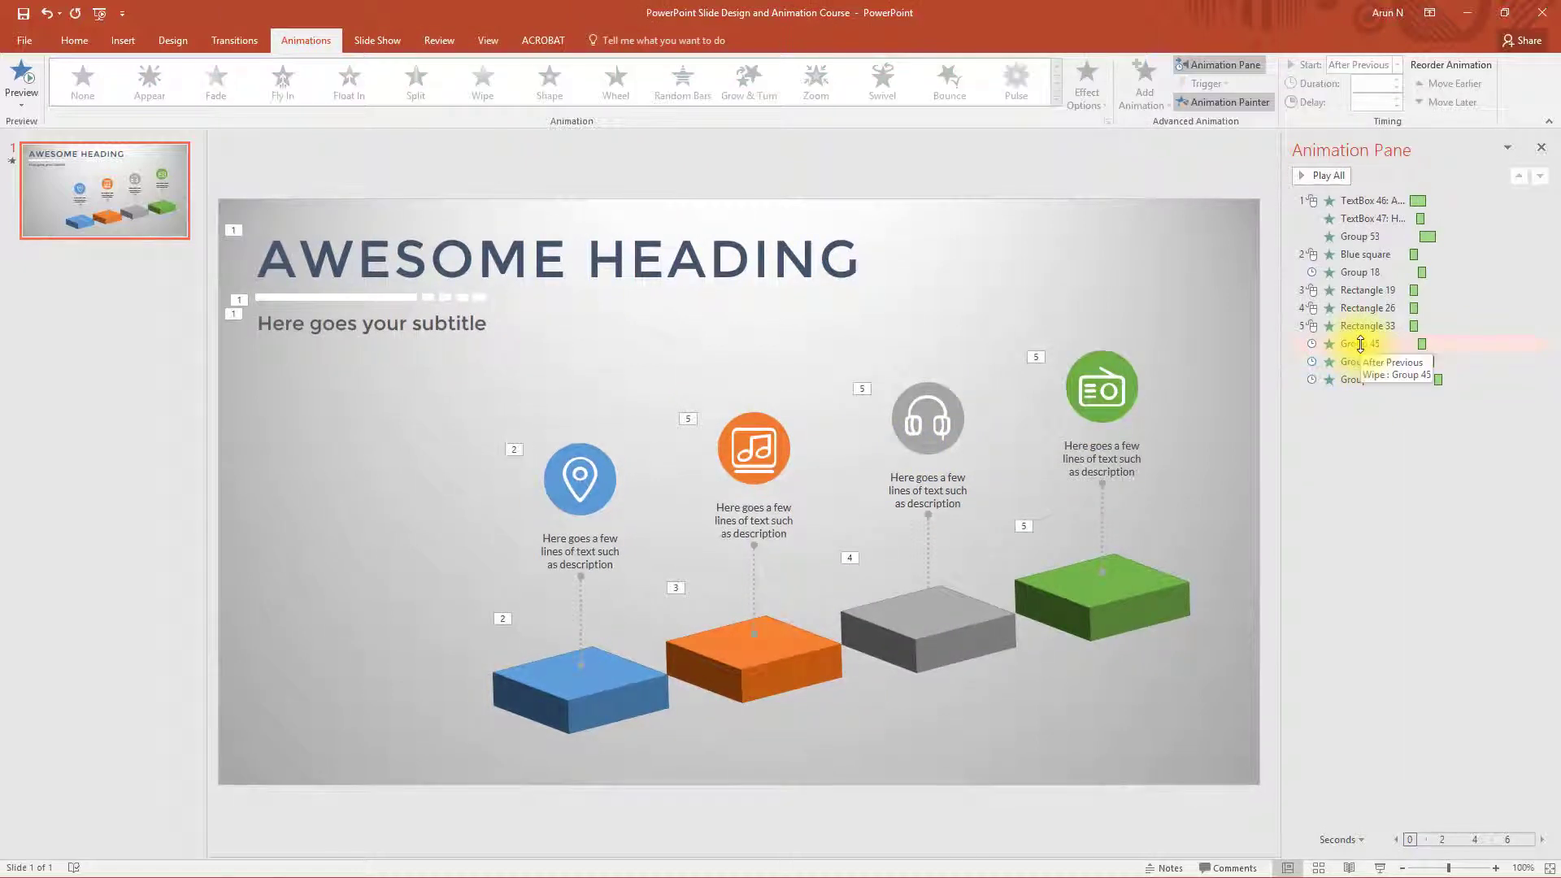
drag(1360, 343, 1366, 296)
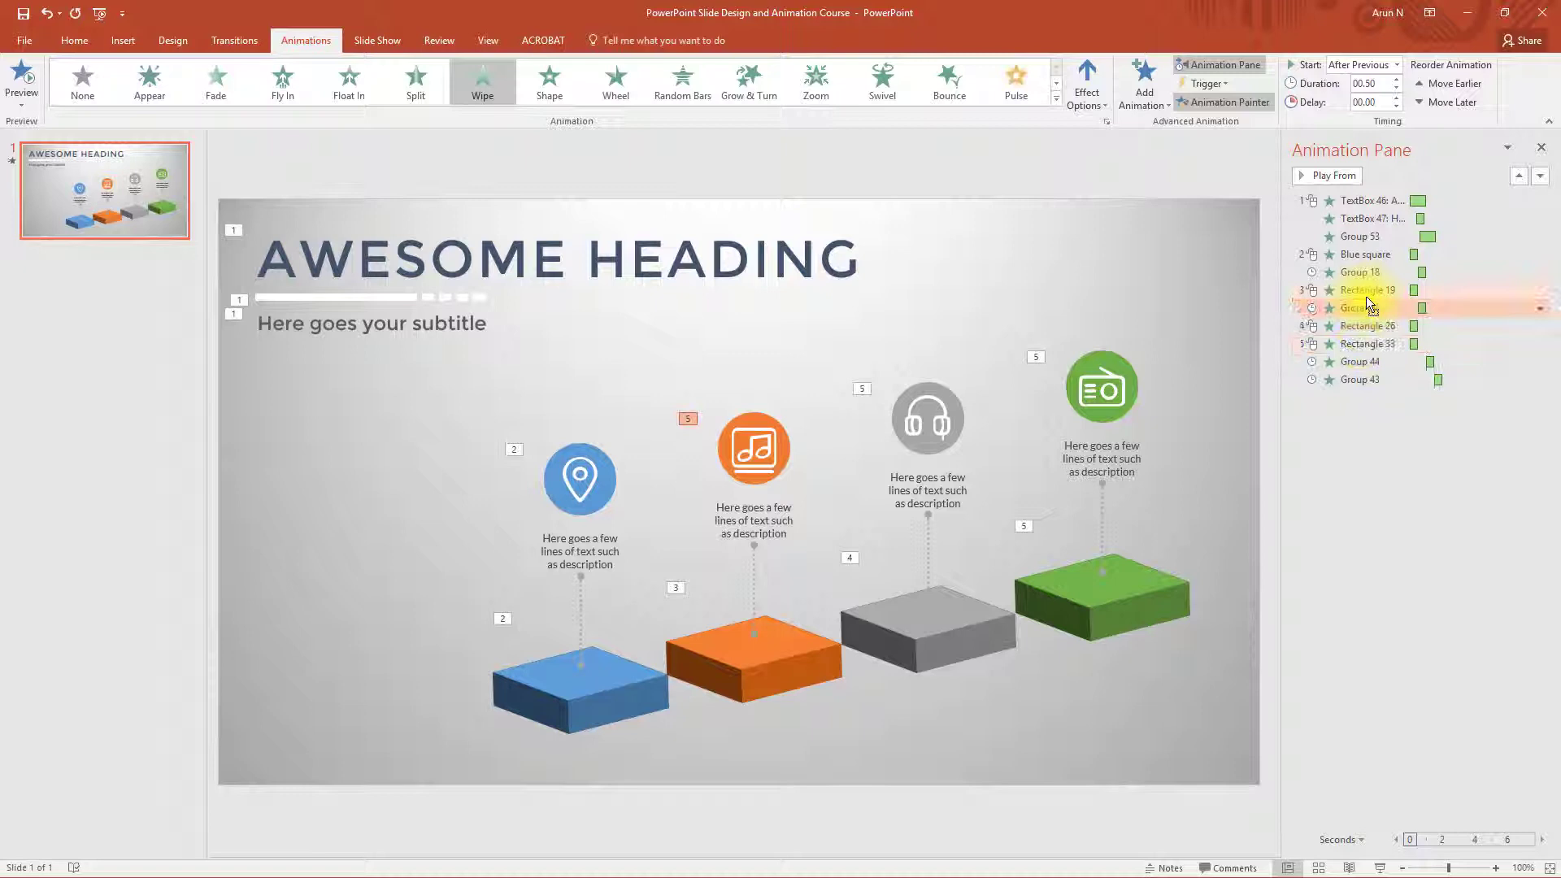
mouse_move(1360, 361)
mouse_down()
mouse_move(1363, 335)
mouse_move(1353, 348)
mouse_up()
click(1353, 438)
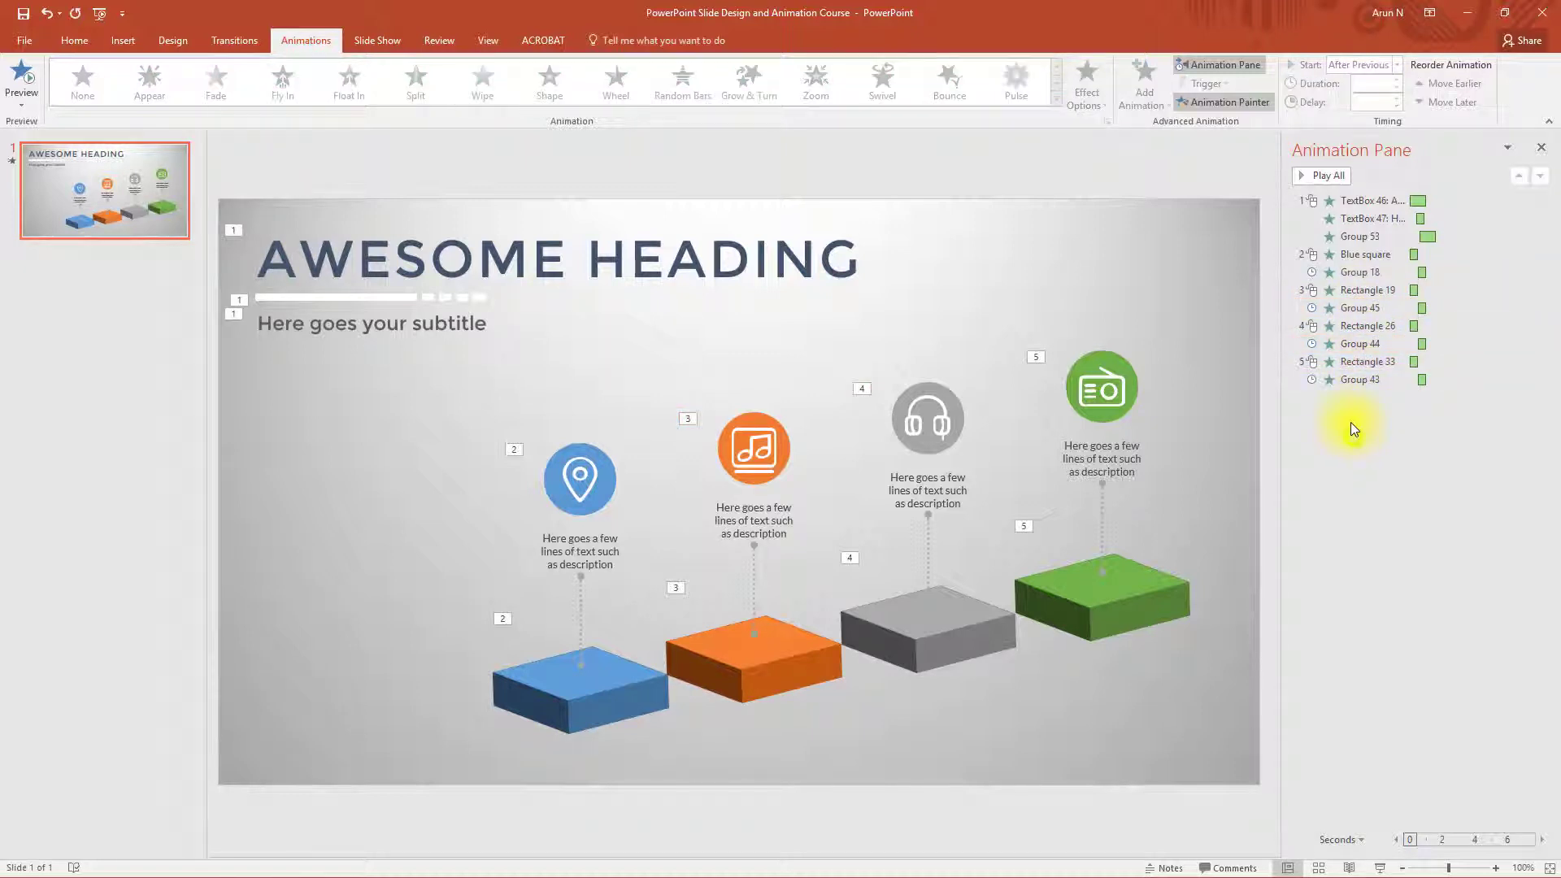
click(1342, 178)
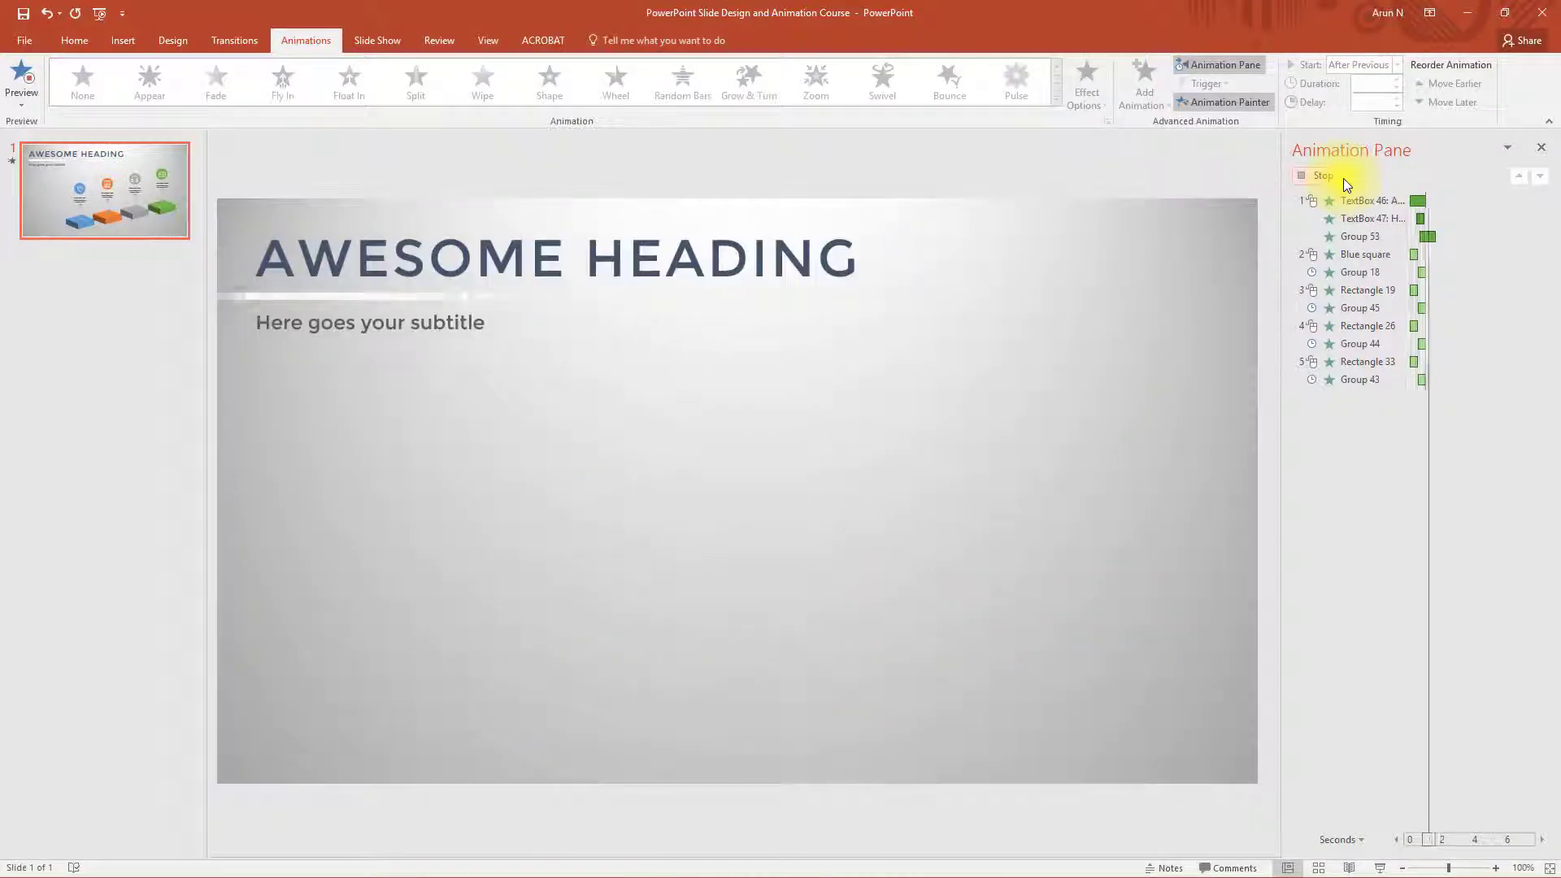